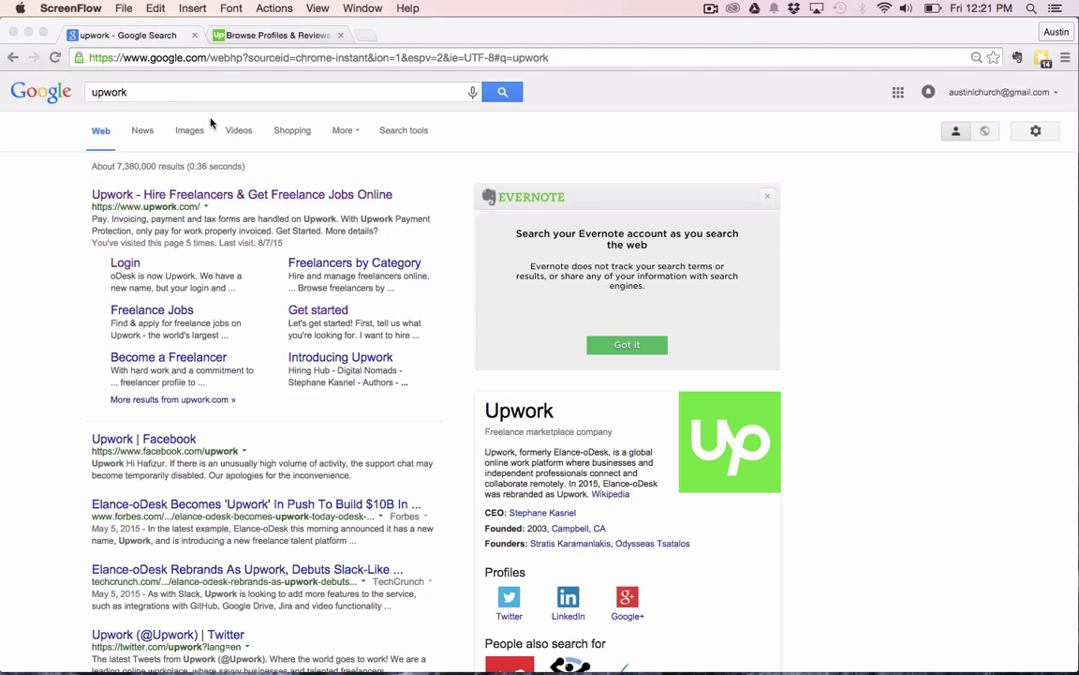
Switch to the open Upwork page and browse the Transcription freelancers under Admin Support
left_click(155, 93)
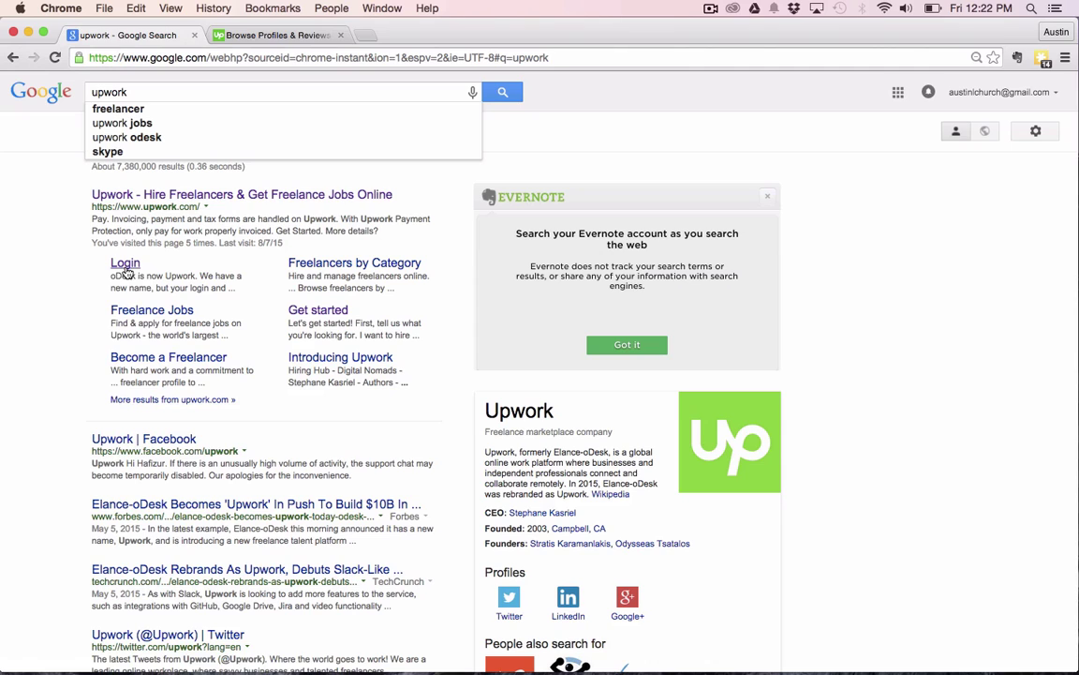
left_click(253, 36)
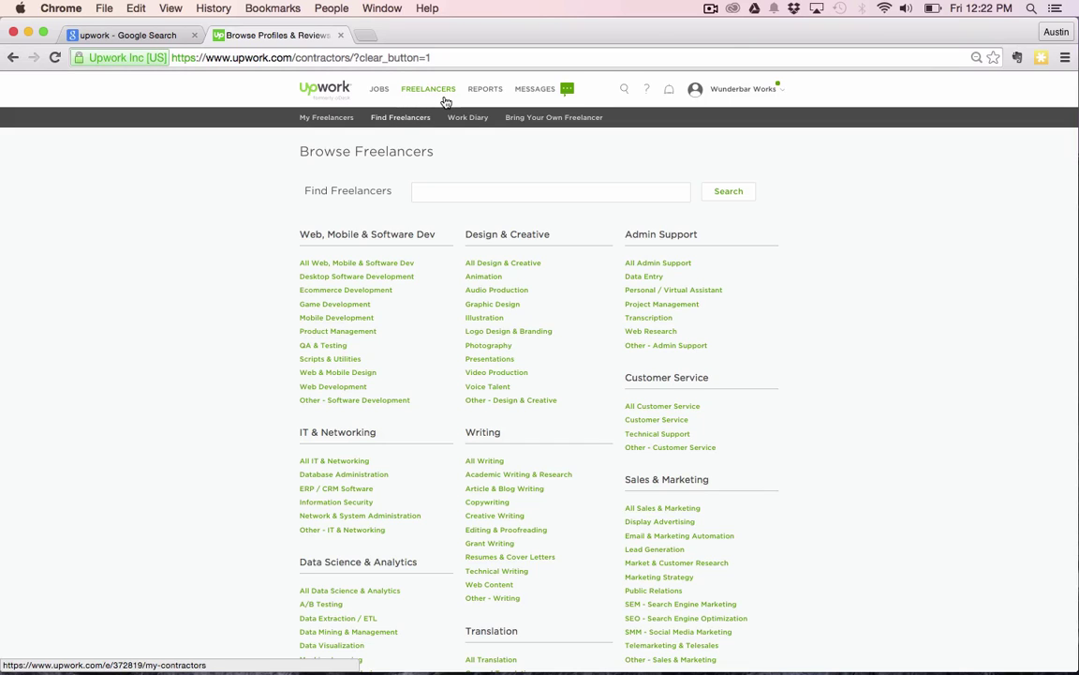
left_click(386, 121)
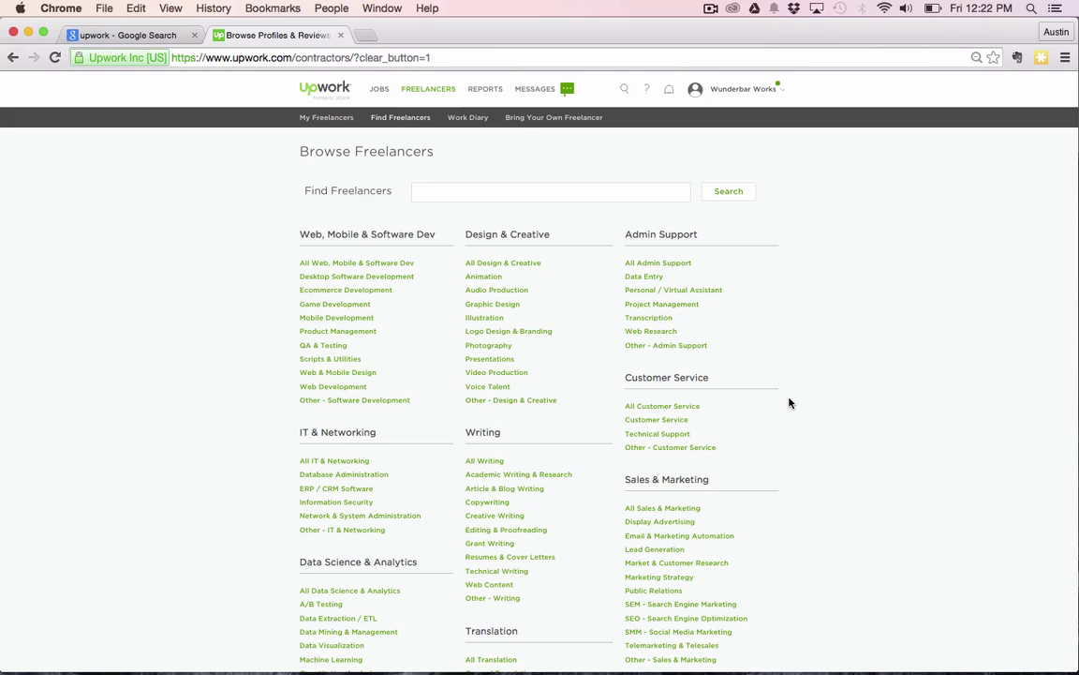
left_click(659, 319)
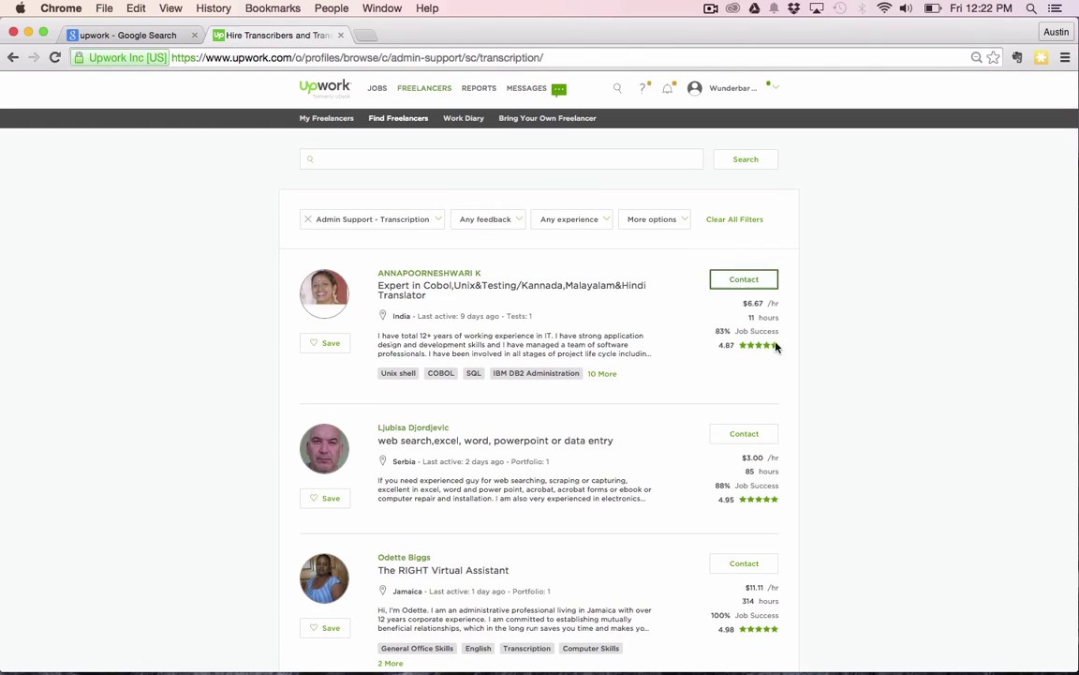
Look through the transcription freelancers, then filter them to feedback of 4.5 & up stars
scroll(810, 435, "down", 20)
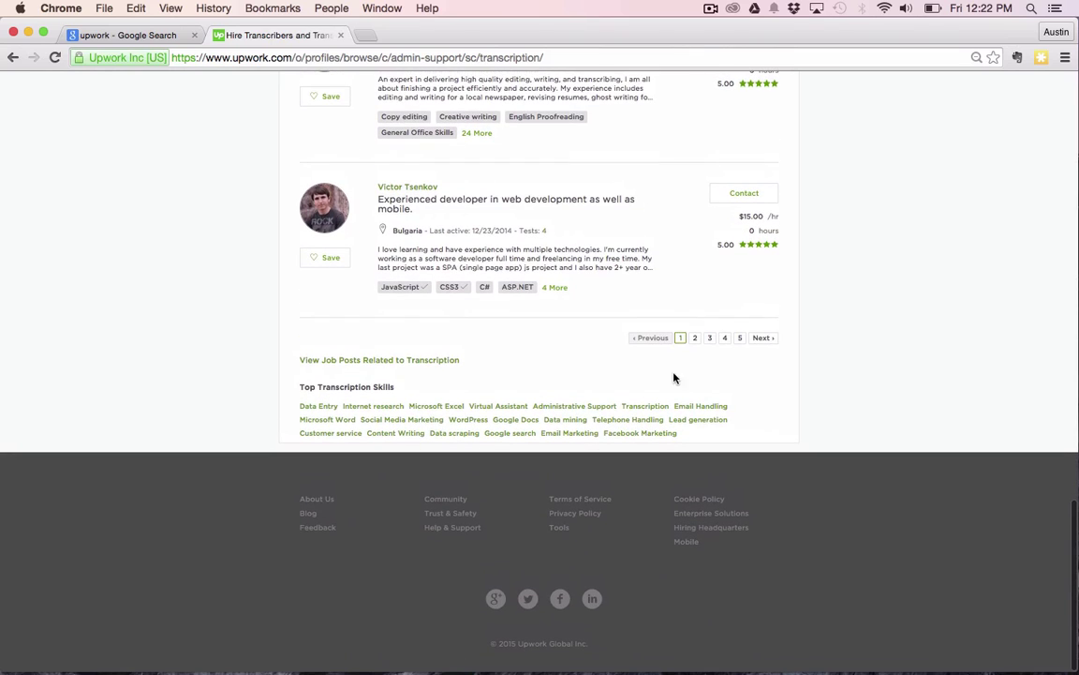
left_click(767, 341)
scroll(769, 346, "down", 1)
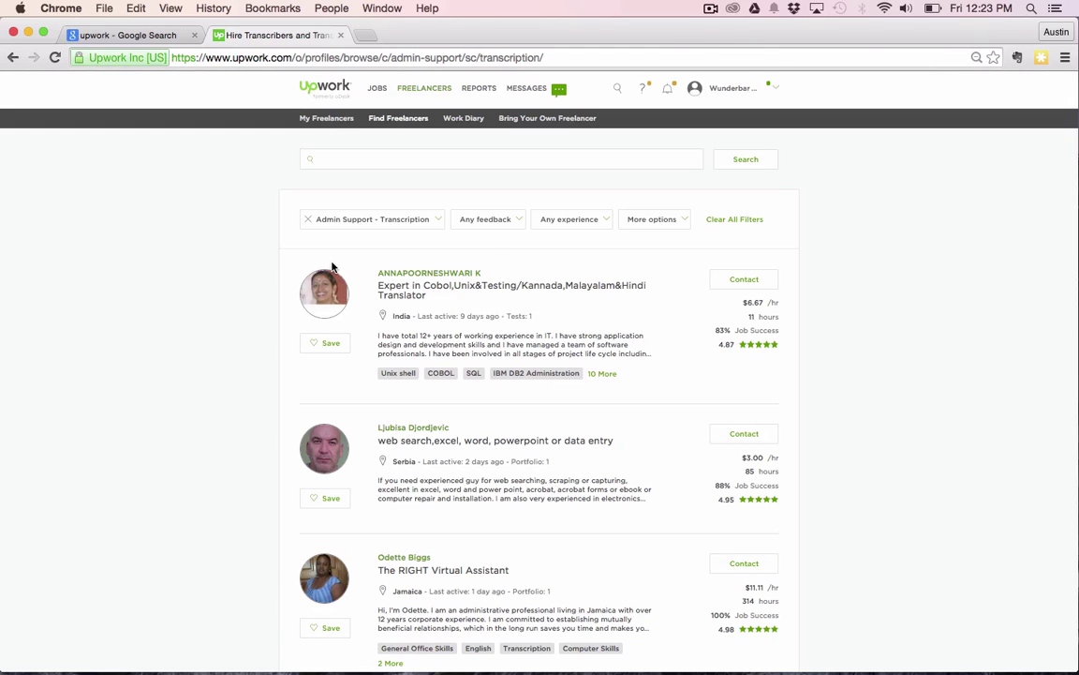
left_click(492, 224)
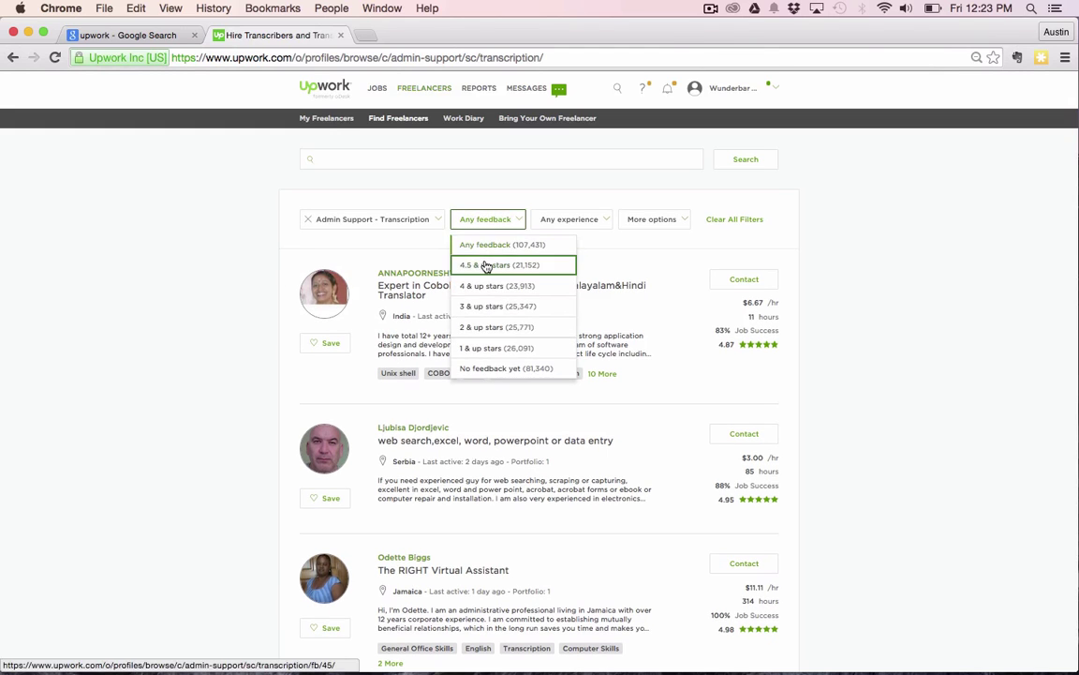
left_click(486, 266)
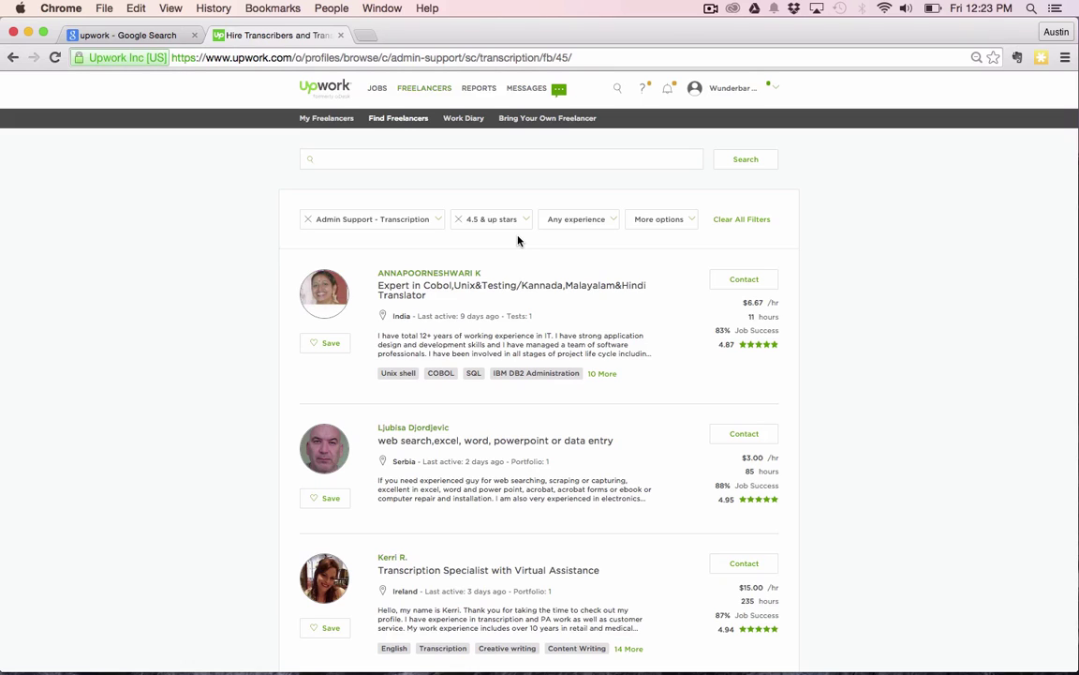
Restrict the freelancer results to the Expert experience level
left_click(580, 221)
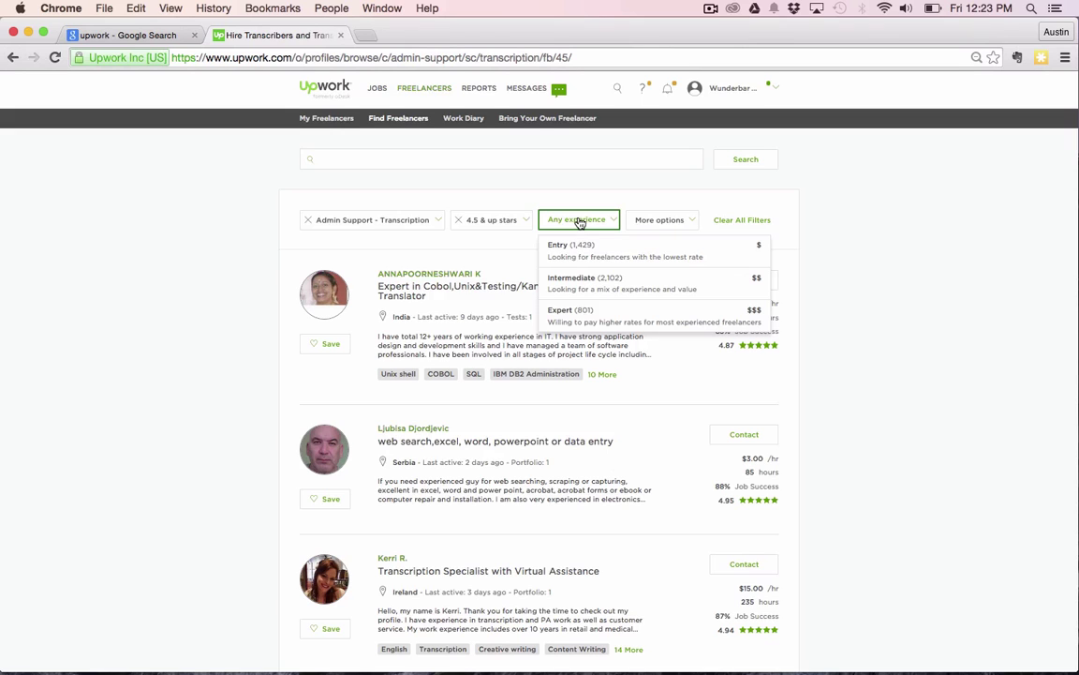
left_click(588, 316)
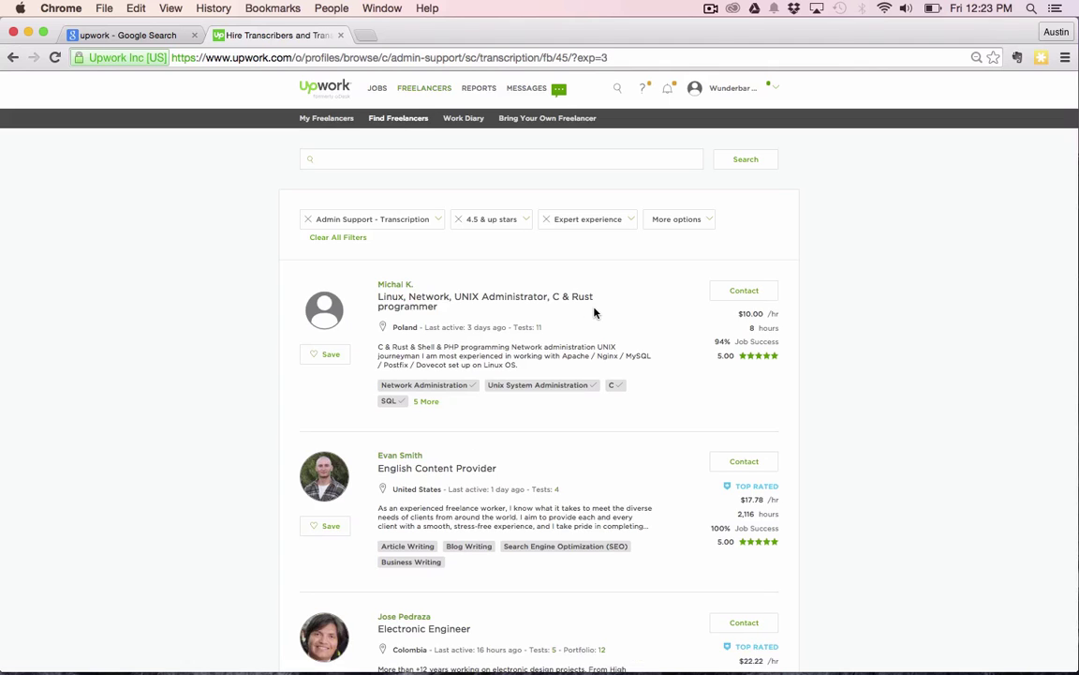
left_click(600, 221)
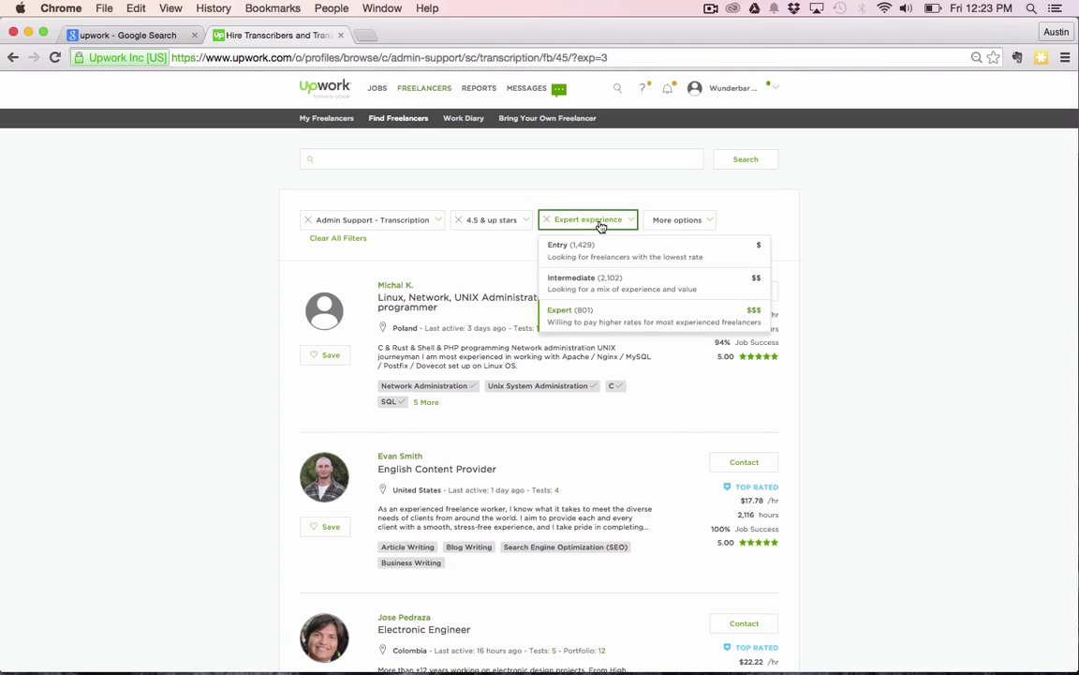
left_click(764, 215)
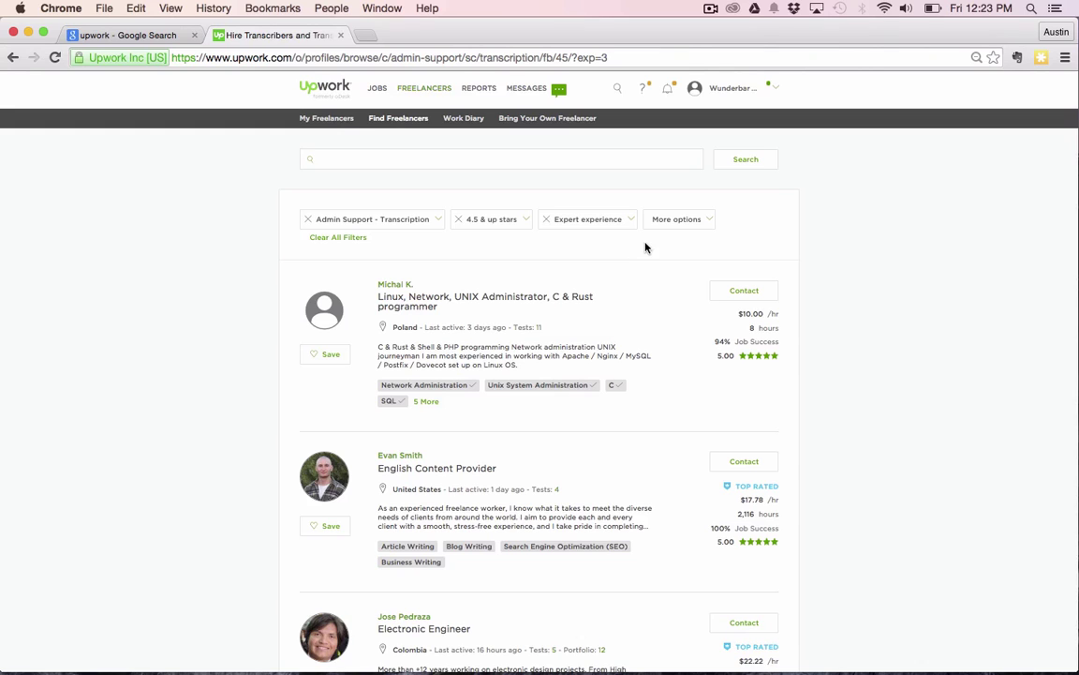
Filter the freelancers to at least 100 hours billed and an hourly rate of $10/hr - $30/hr
left_click(684, 225)
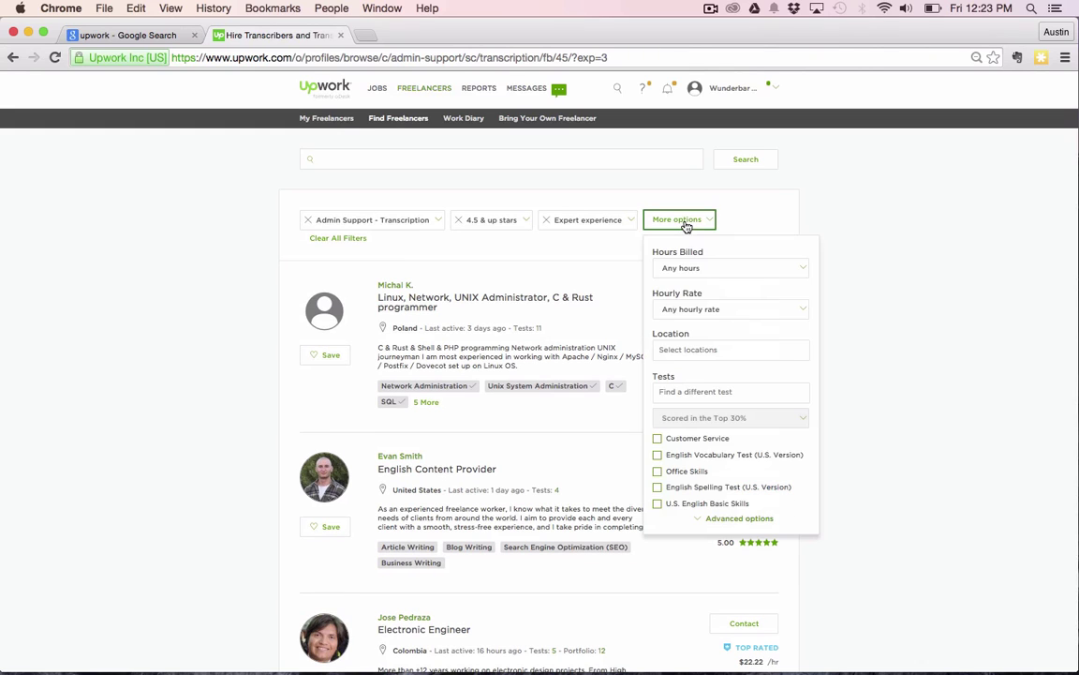
left_click(687, 269)
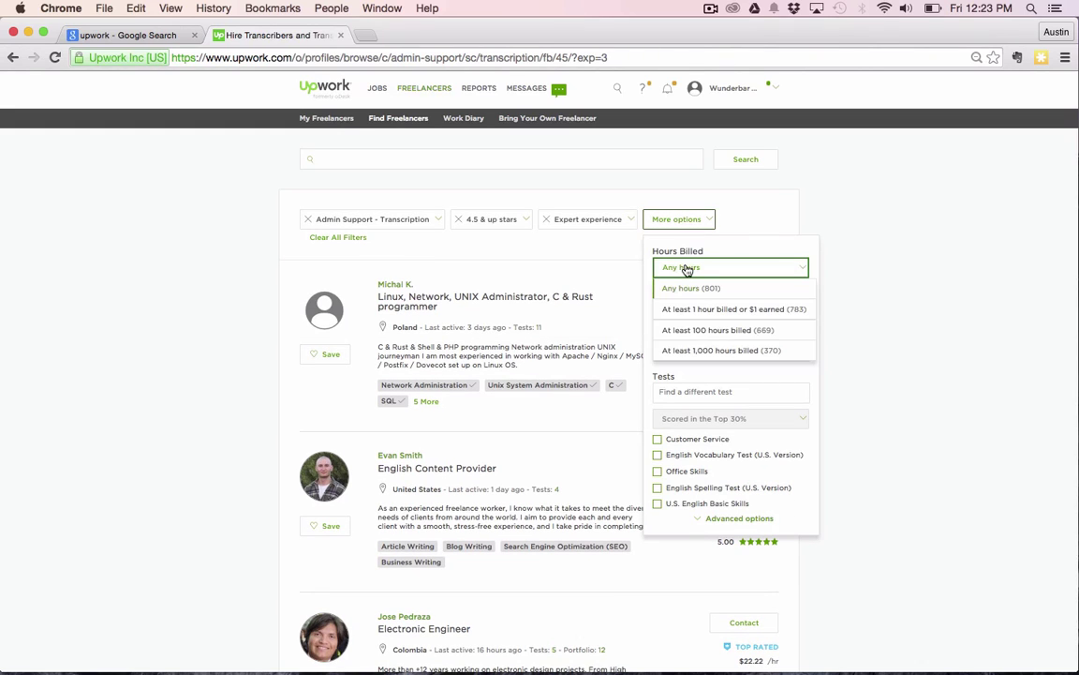
left_click(701, 330)
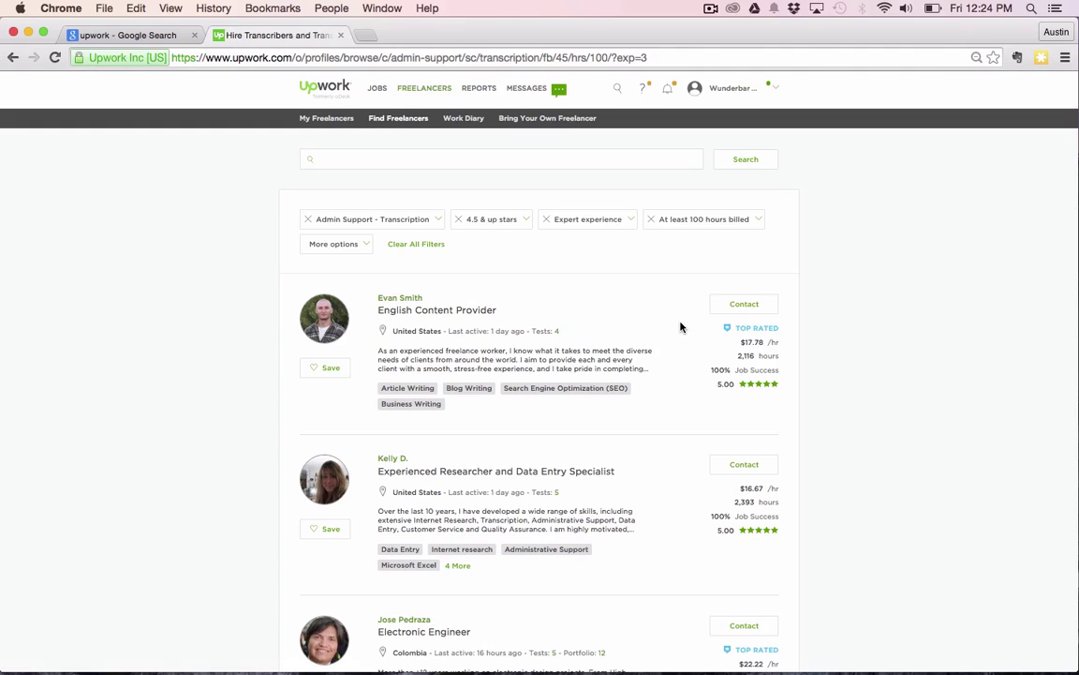
left_click(326, 244)
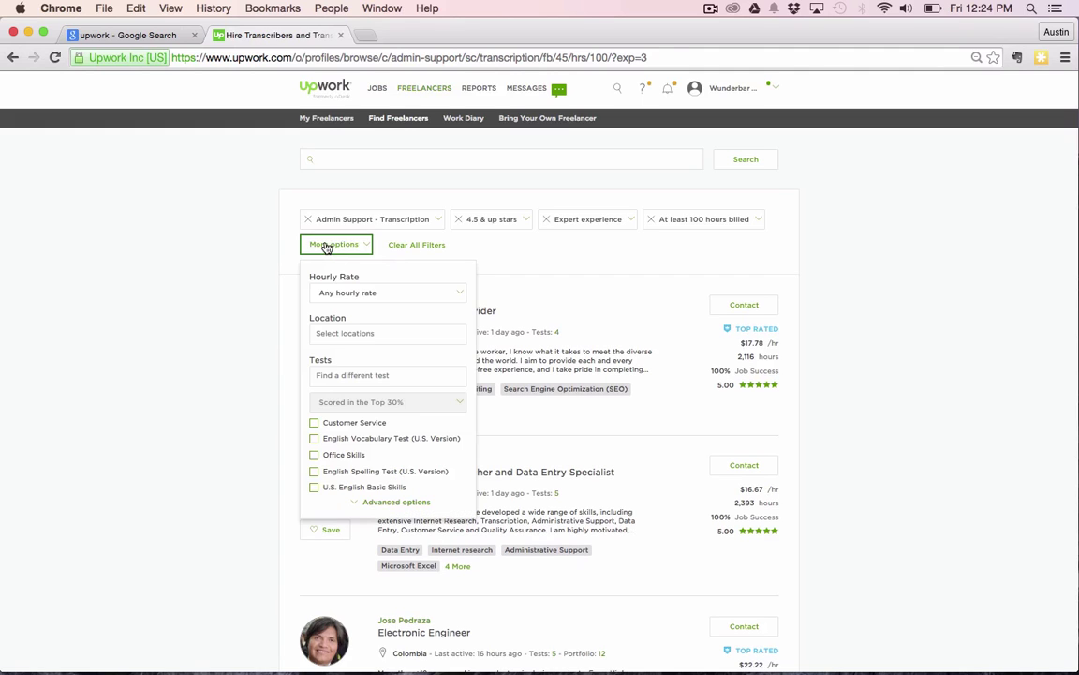
left_click(346, 295)
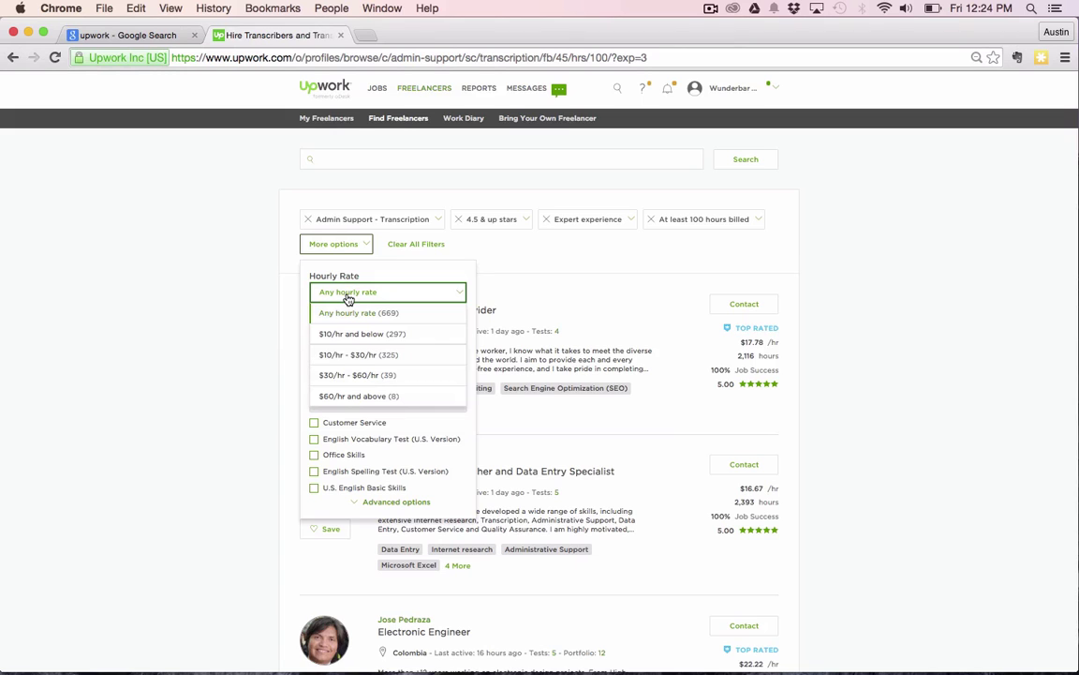
left_click(341, 353)
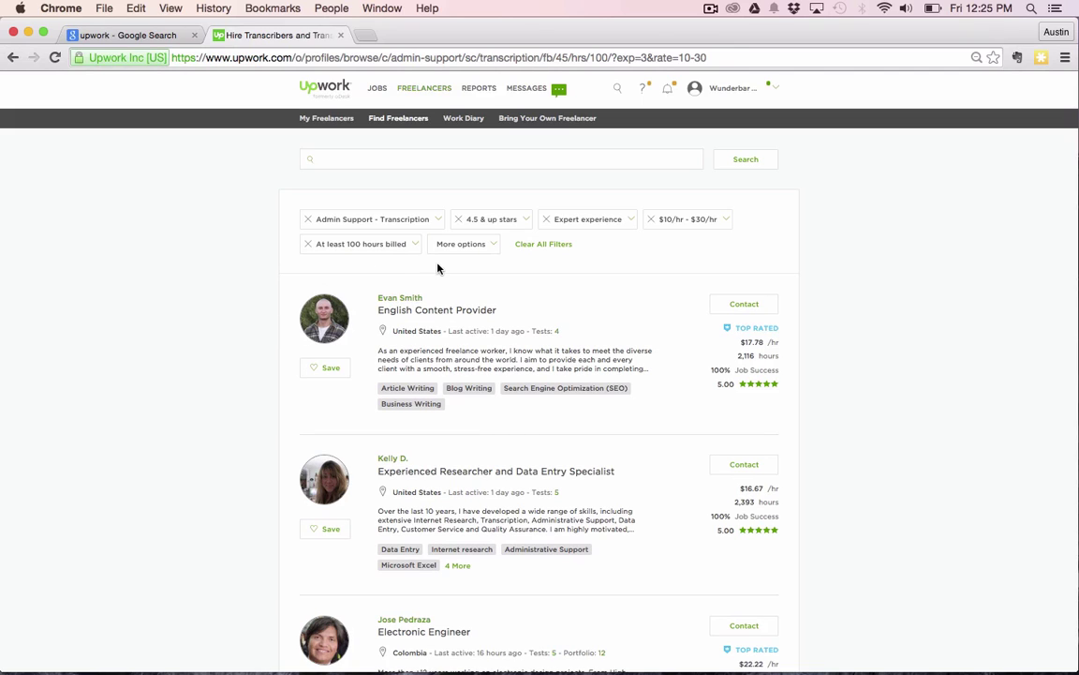
Add a location filter limiting the freelancers to the United States
left_click(468, 246)
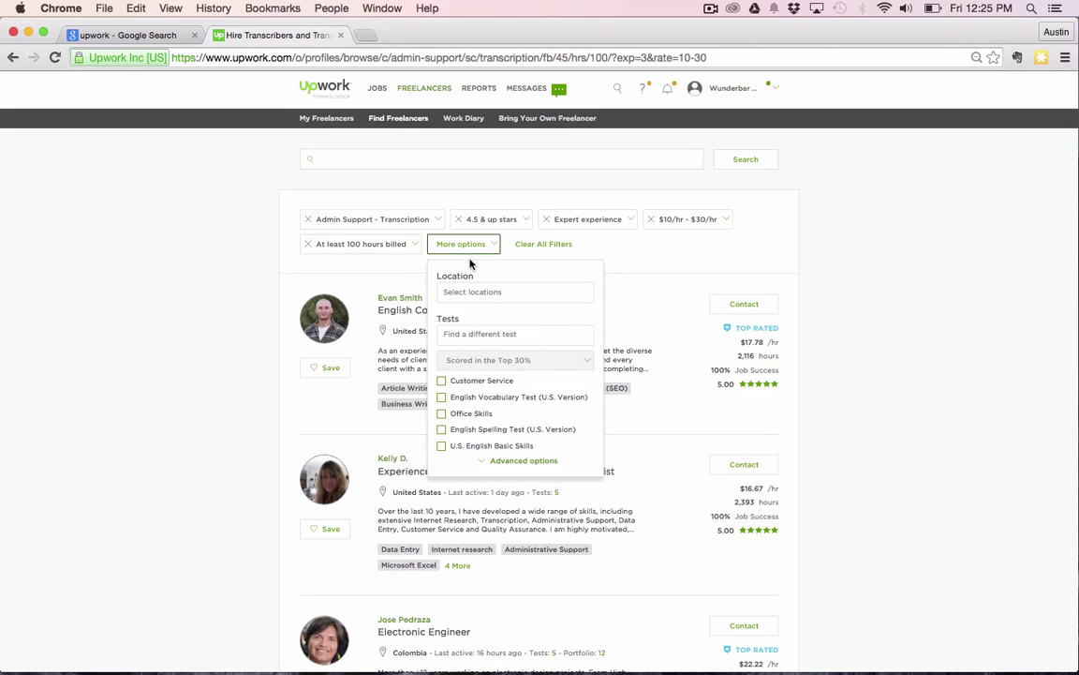
left_click(467, 292)
left_click(467, 291)
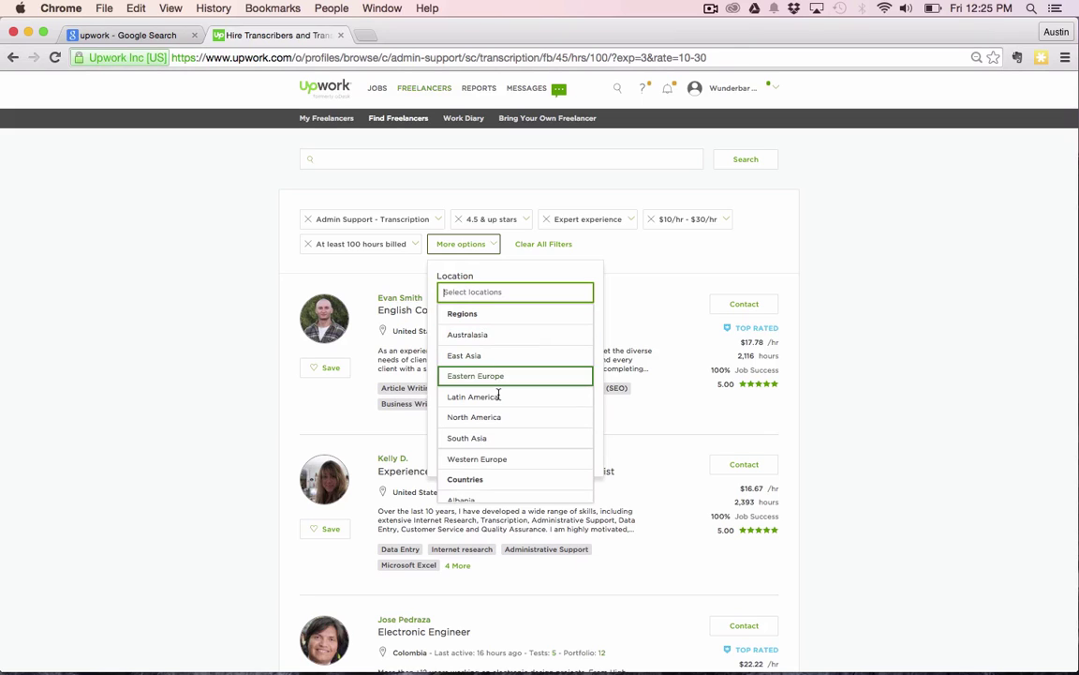
scroll(497, 398, "down", 5)
scroll(498, 398, "down", 20)
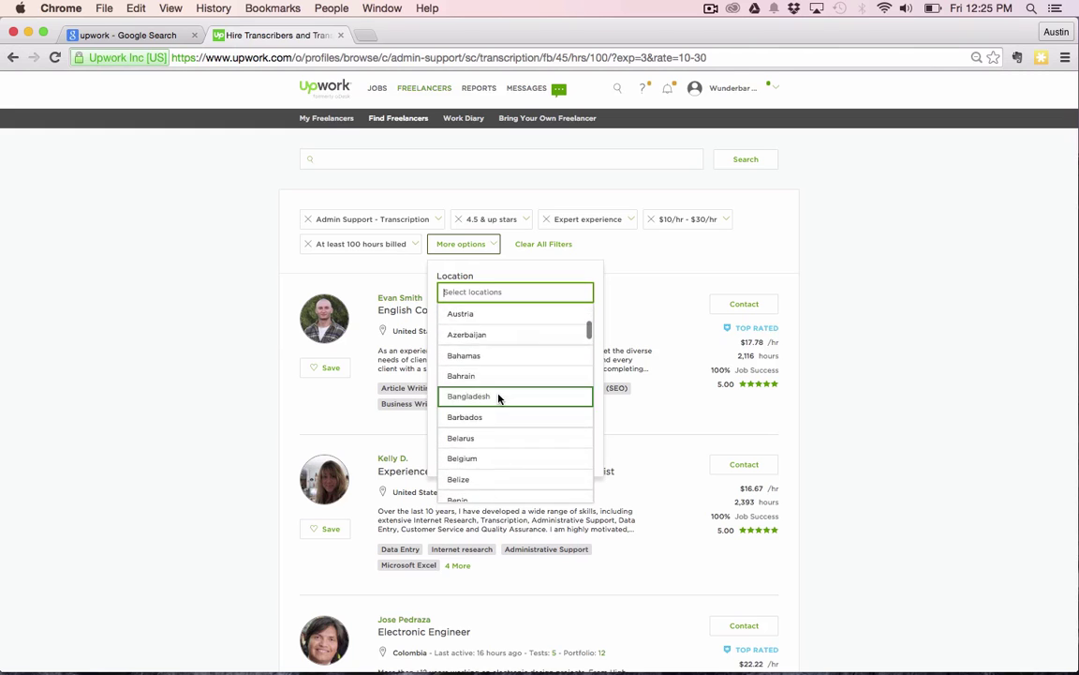
scroll(498, 398, "down", 10)
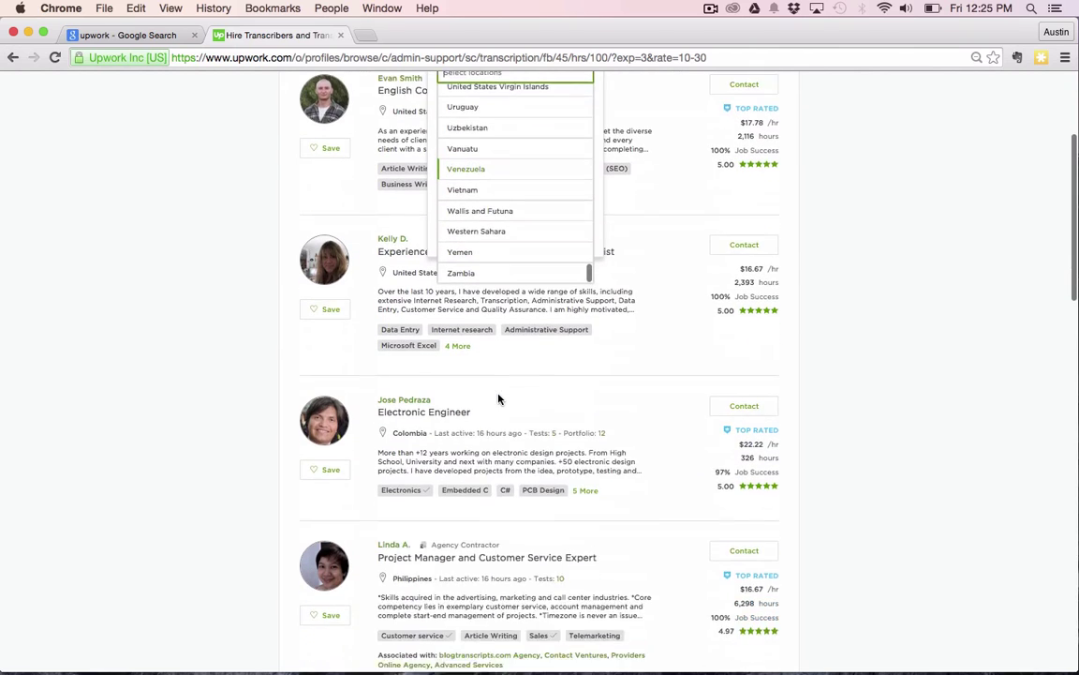
scroll(860, 195, "up", 3)
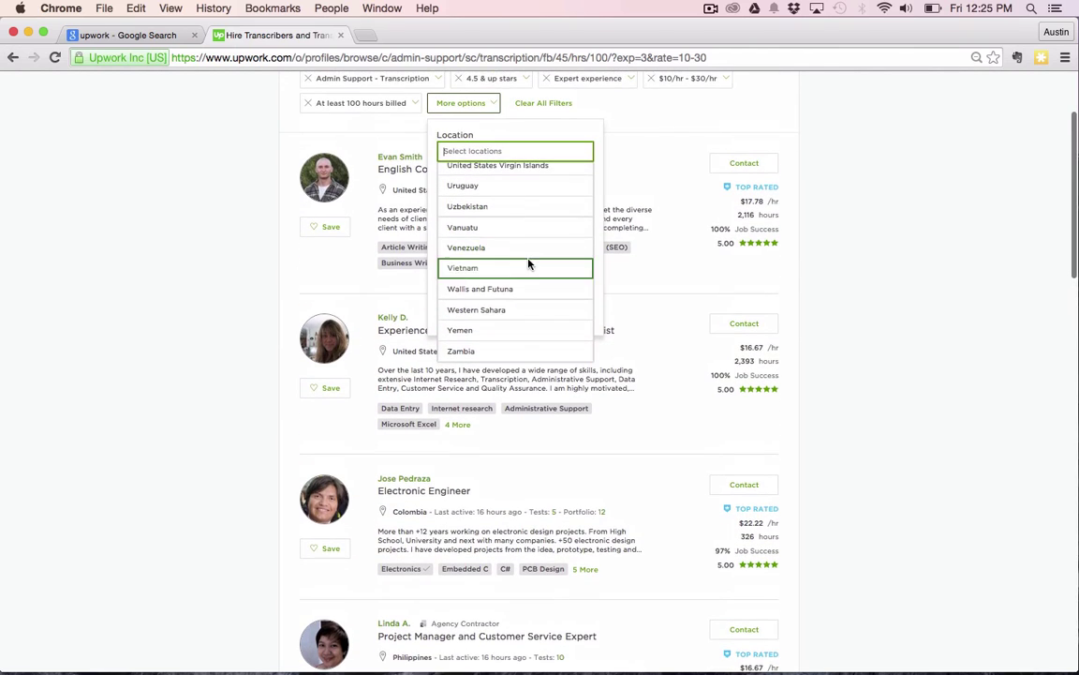
scroll(525, 248, "up", 5)
left_click(509, 203)
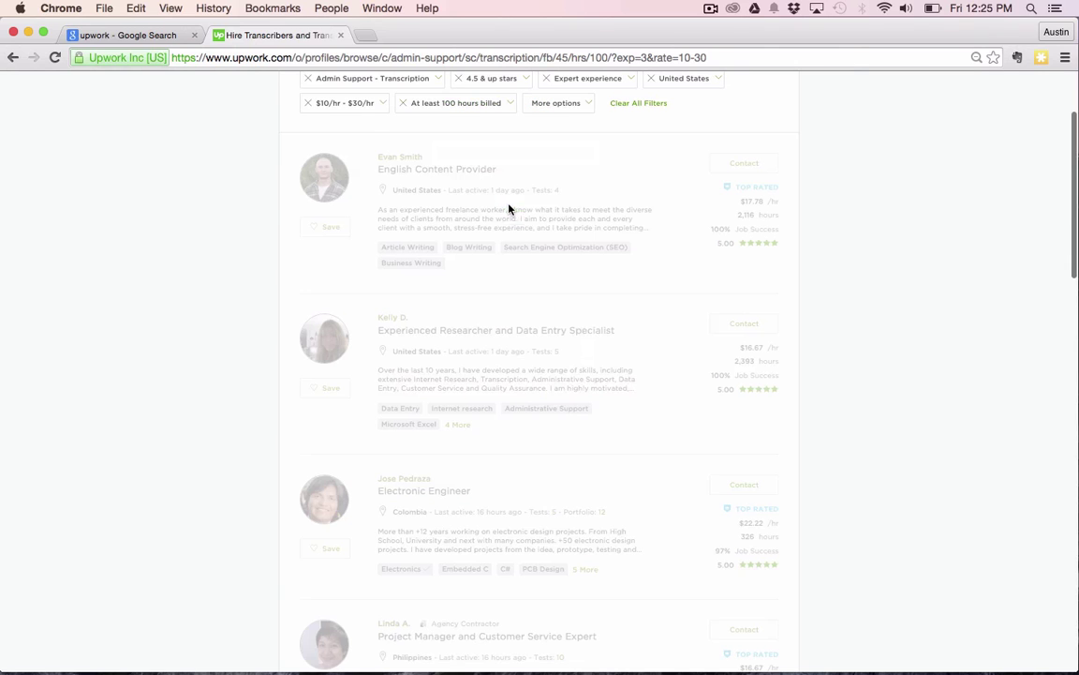
scroll(838, 231, "up", 3)
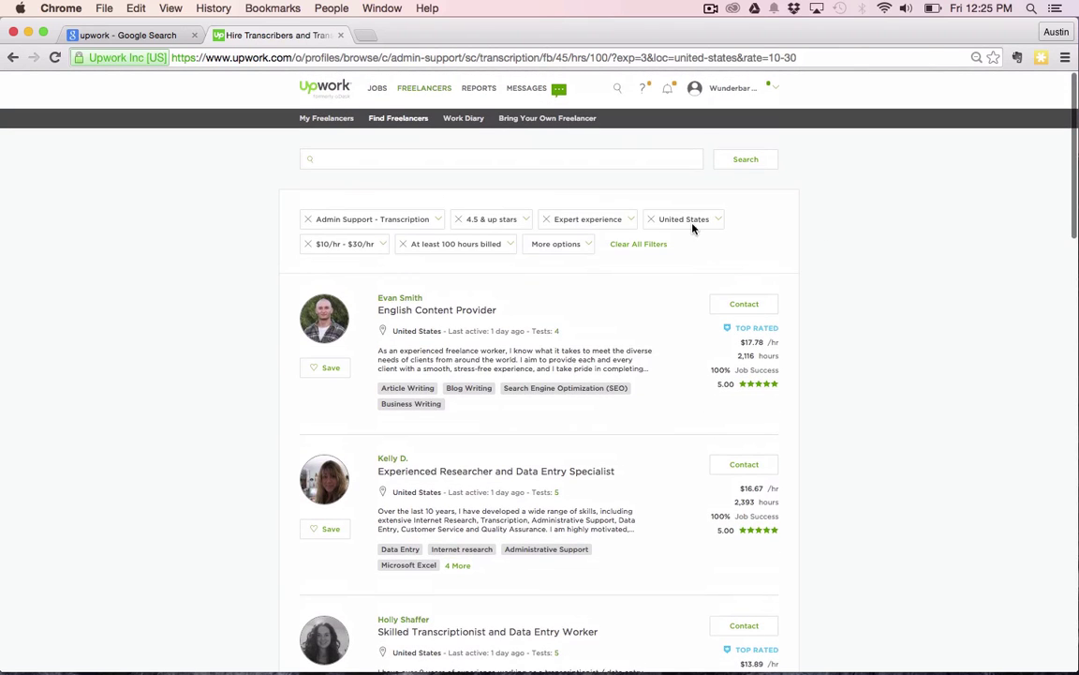
Use the advanced filter options to limit results to freelancers last active within 2 Weeks
left_click(556, 244)
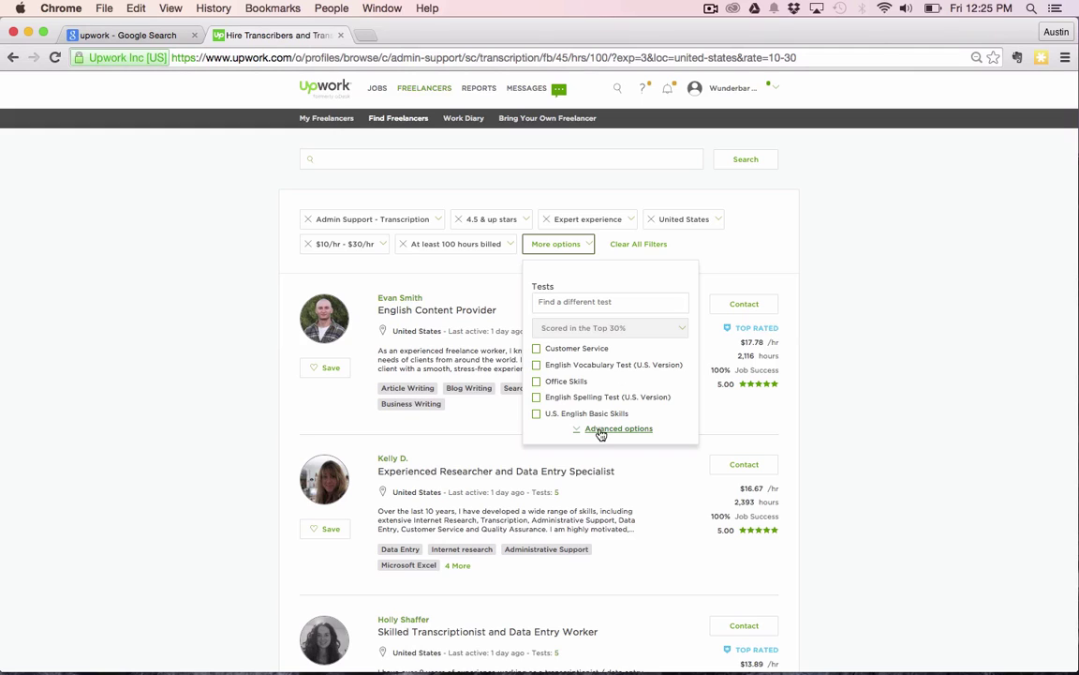
left_click(601, 430)
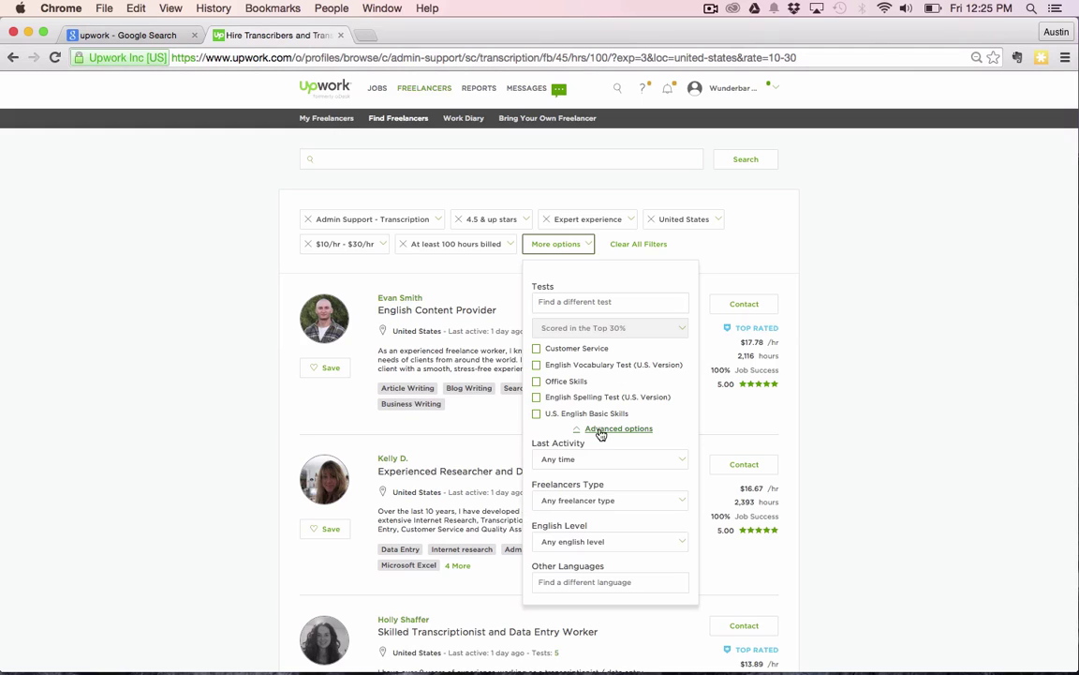
left_click(595, 461)
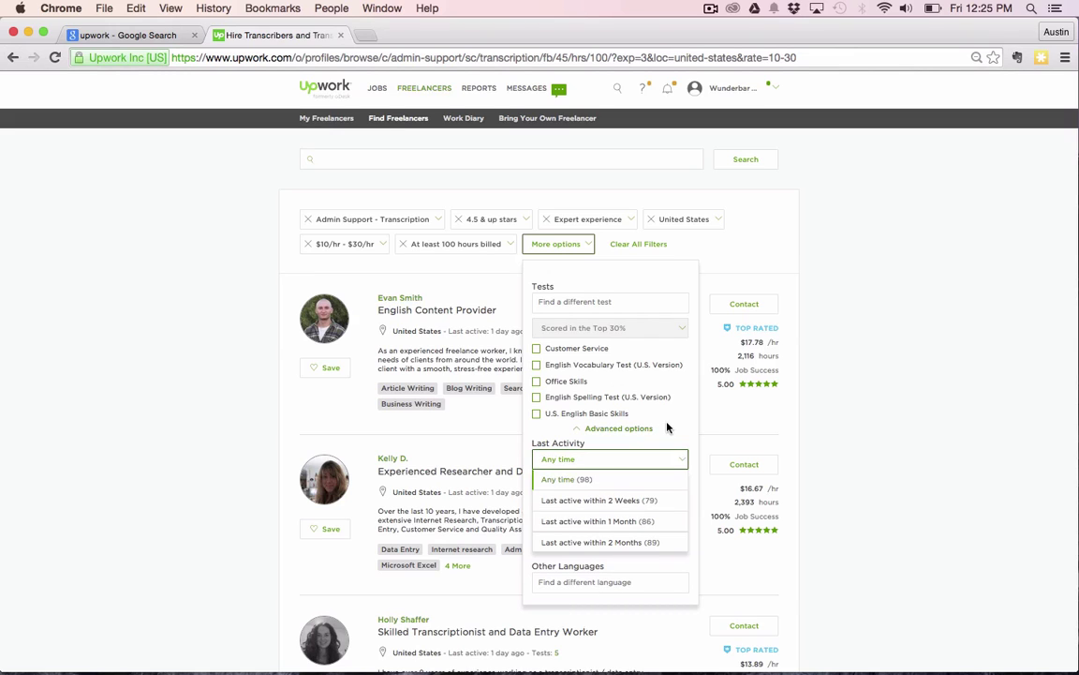
left_click(628, 435)
left_click(627, 431)
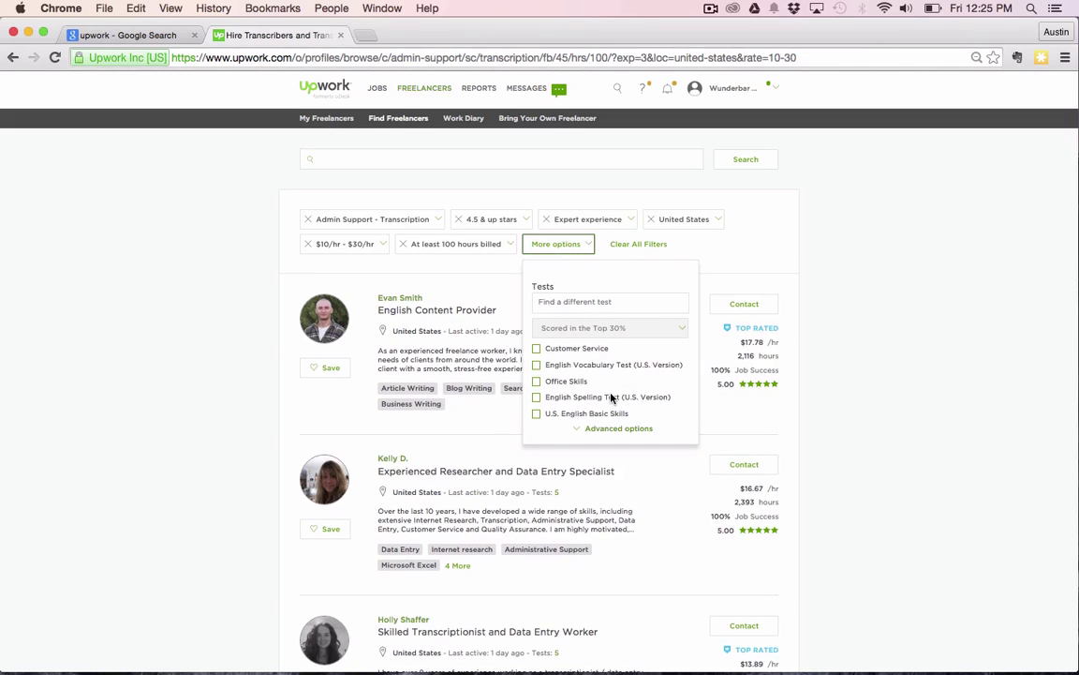
left_click(616, 432)
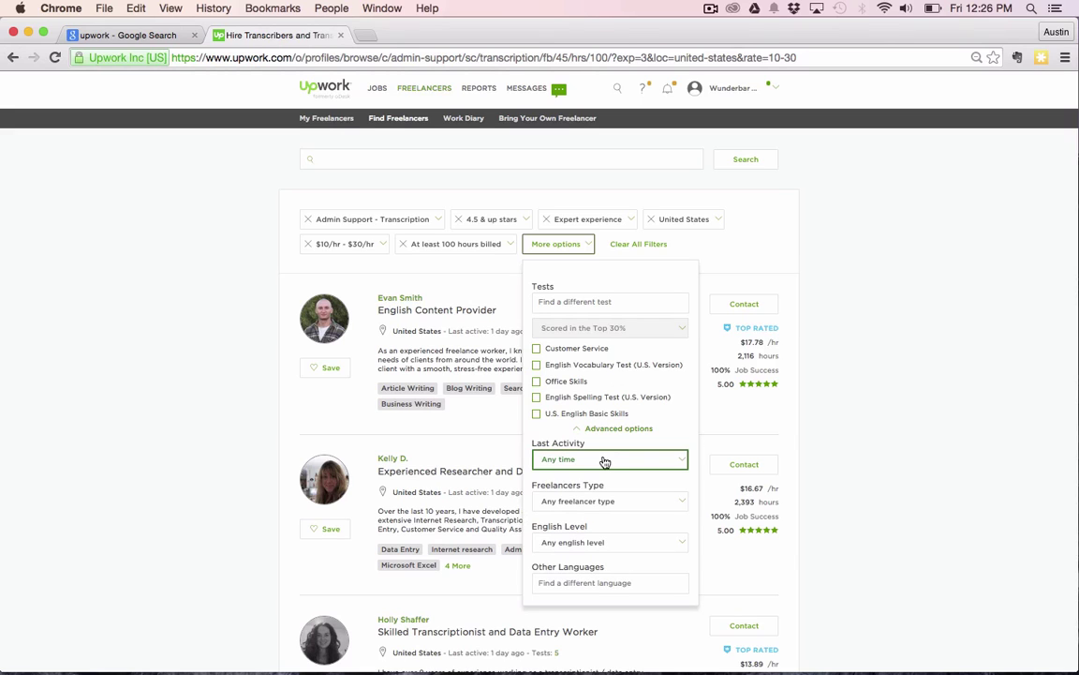
left_click(603, 460)
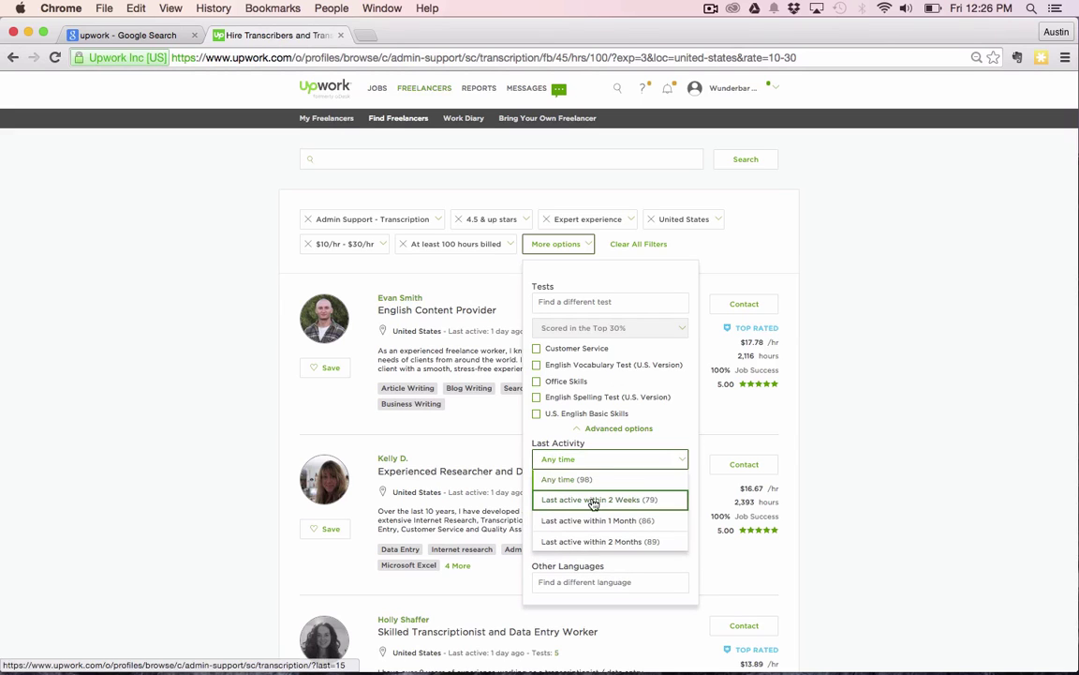
left_click(594, 500)
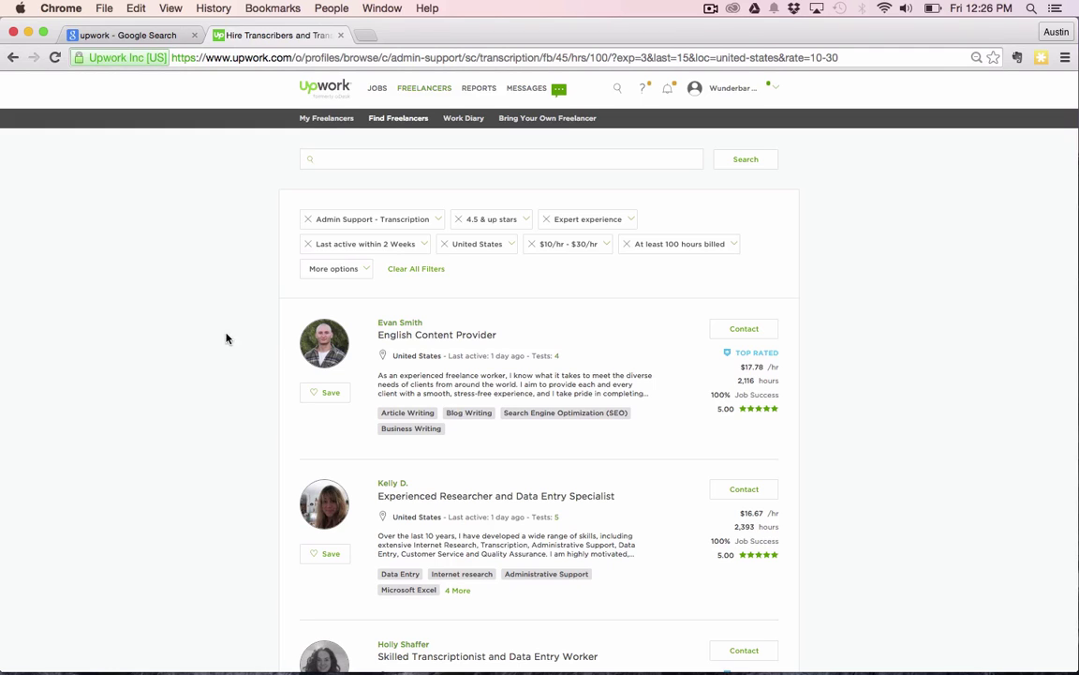
Look over the additional filter options, including the available freelancer types
left_click(310, 271)
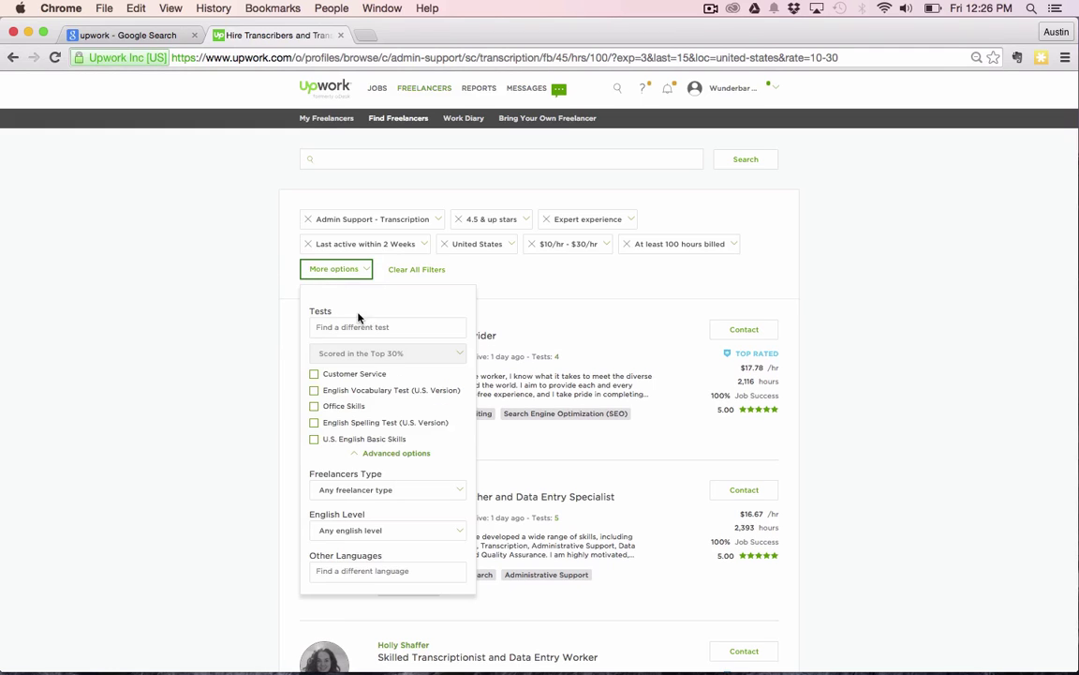
left_click(344, 492)
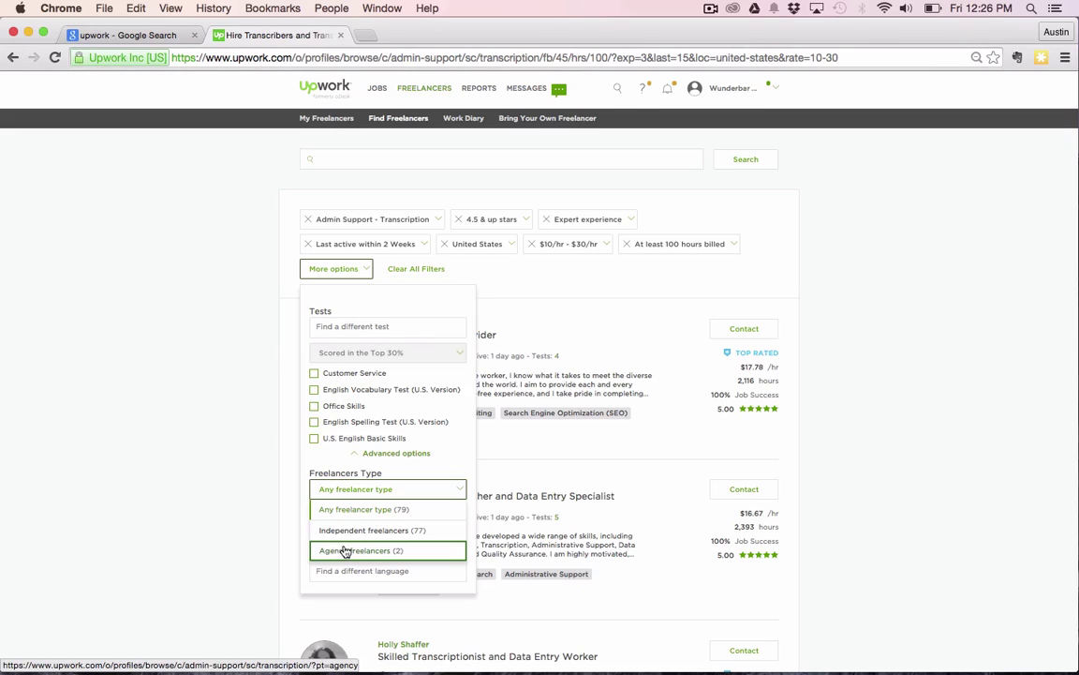
left_click(251, 489)
Limit the freelancer results to the Native english level using the additional filter options
left_click(335, 268)
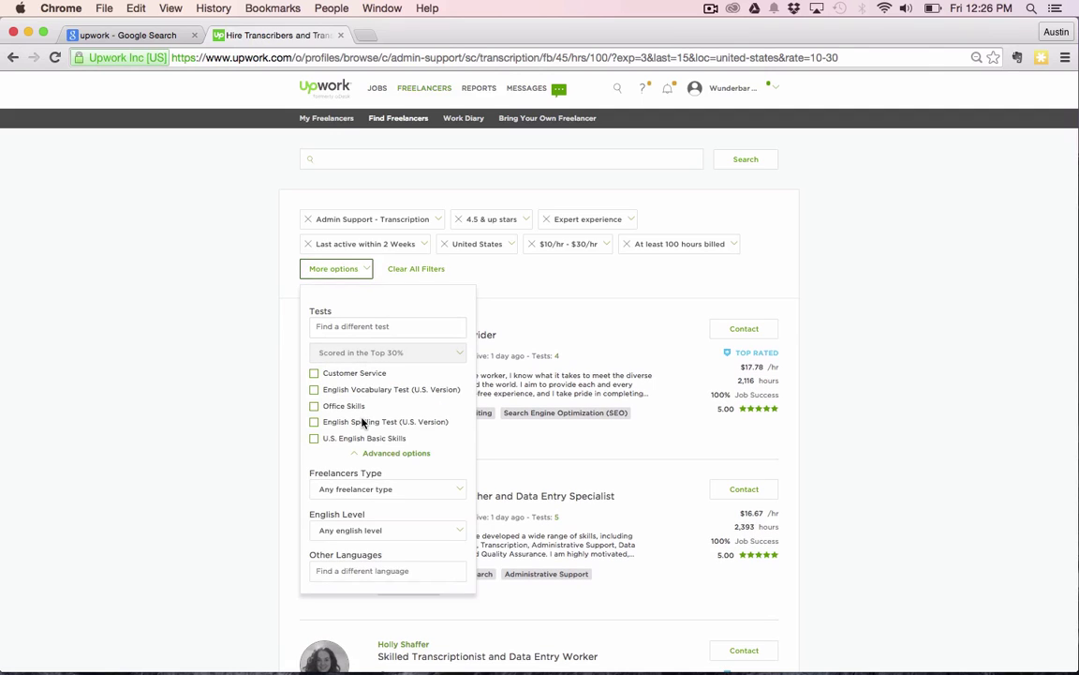
left_click(339, 531)
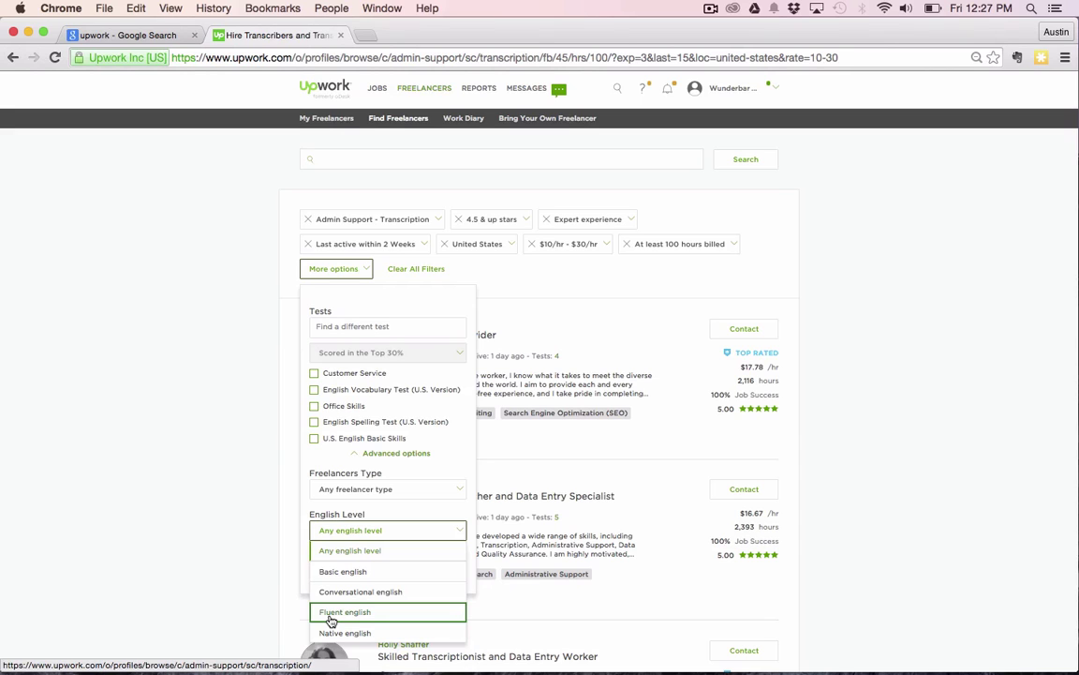
left_click(330, 633)
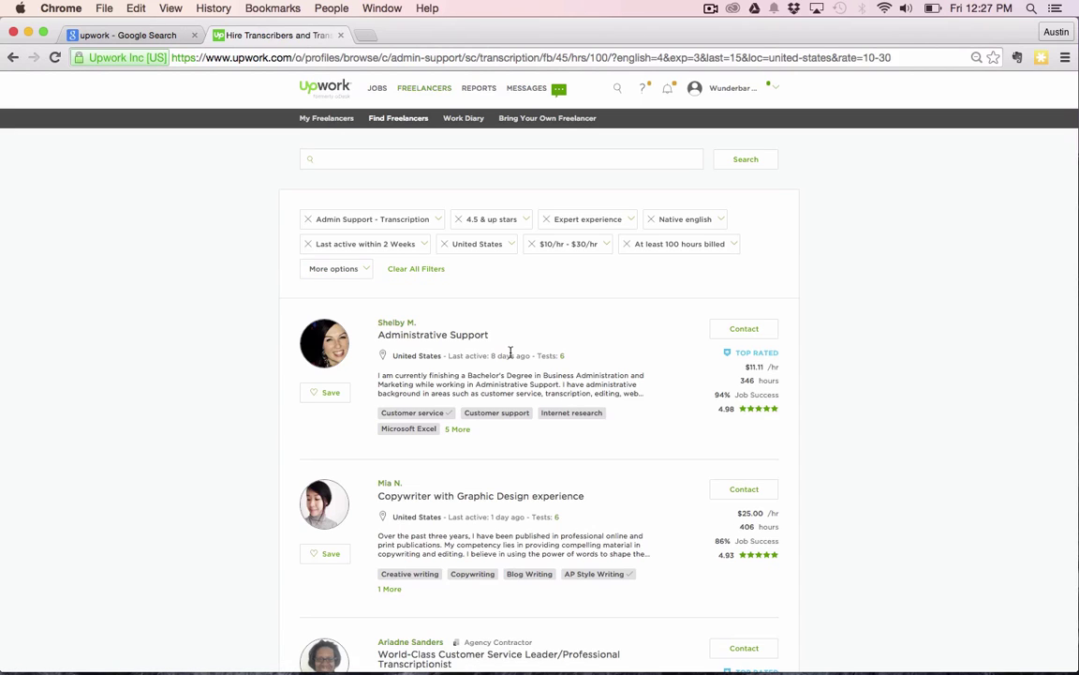
Check the remaining additional filter options and look through the first page of filtered freelancers
left_click(348, 271)
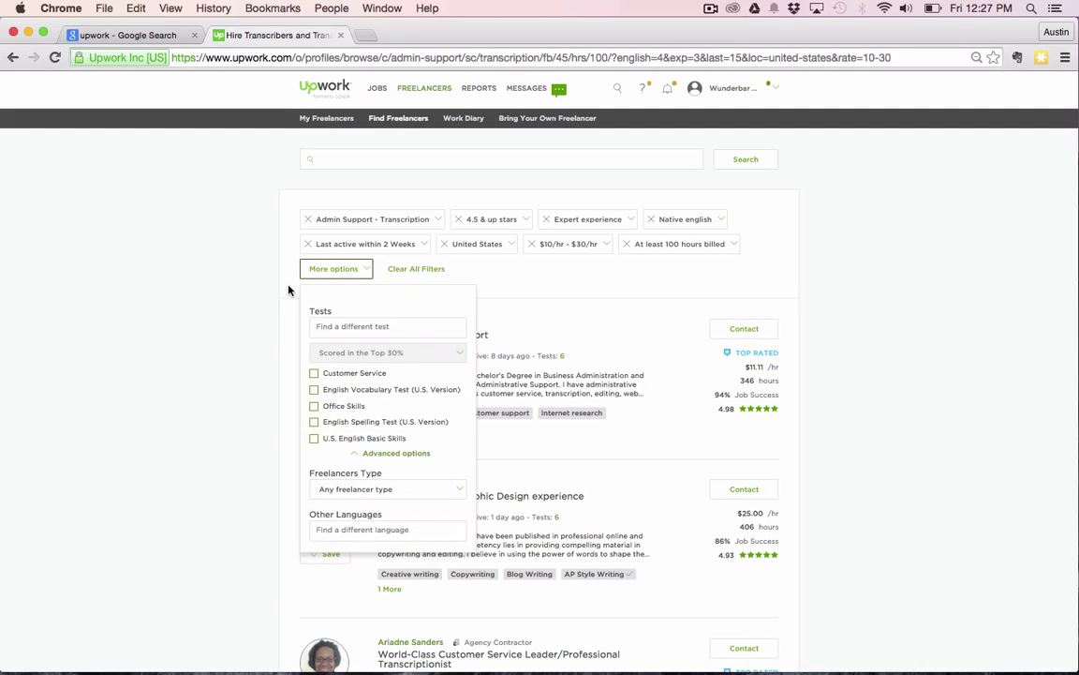
left_click(246, 308)
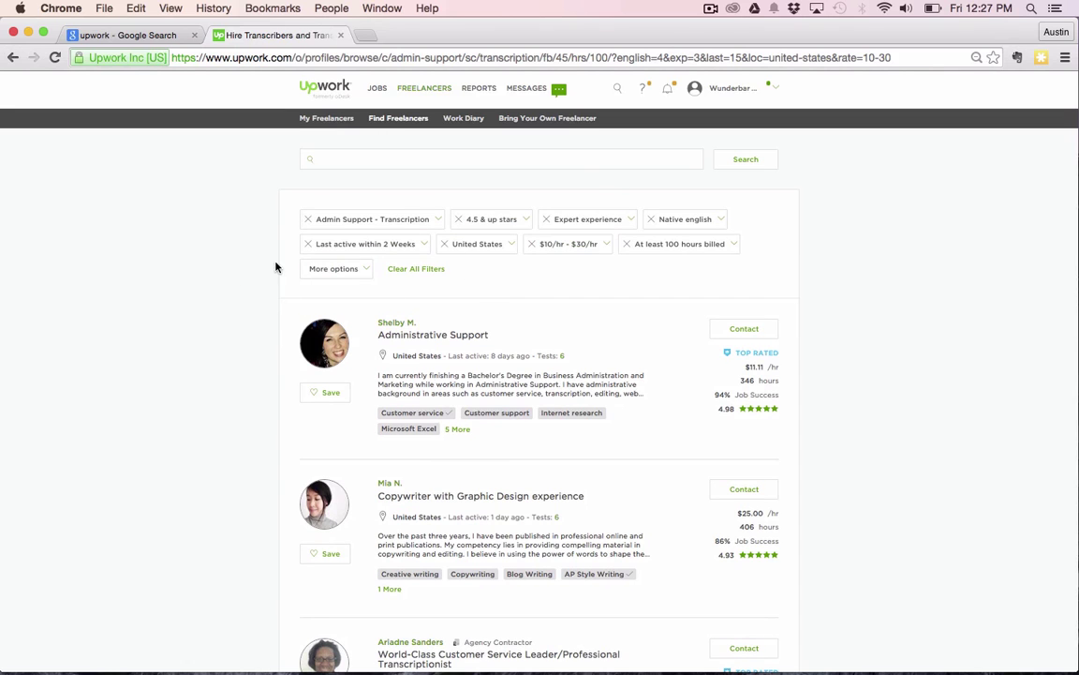
scroll(273, 350, "down", 20)
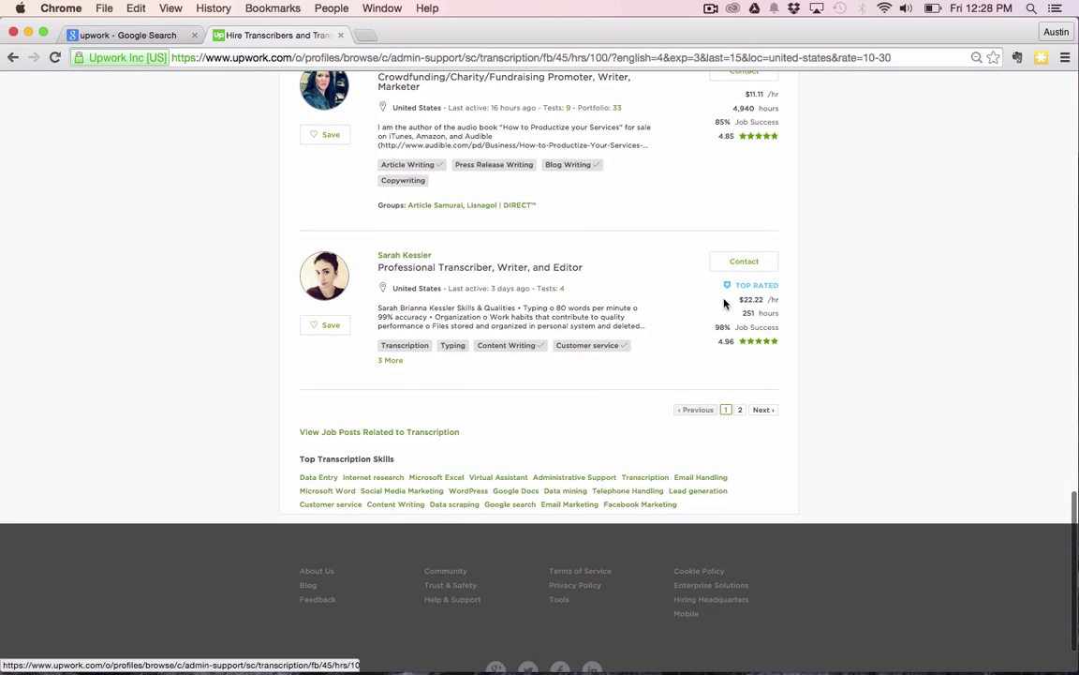
scroll(747, 172, "up", 15)
scroll(746, 171, "up", 5)
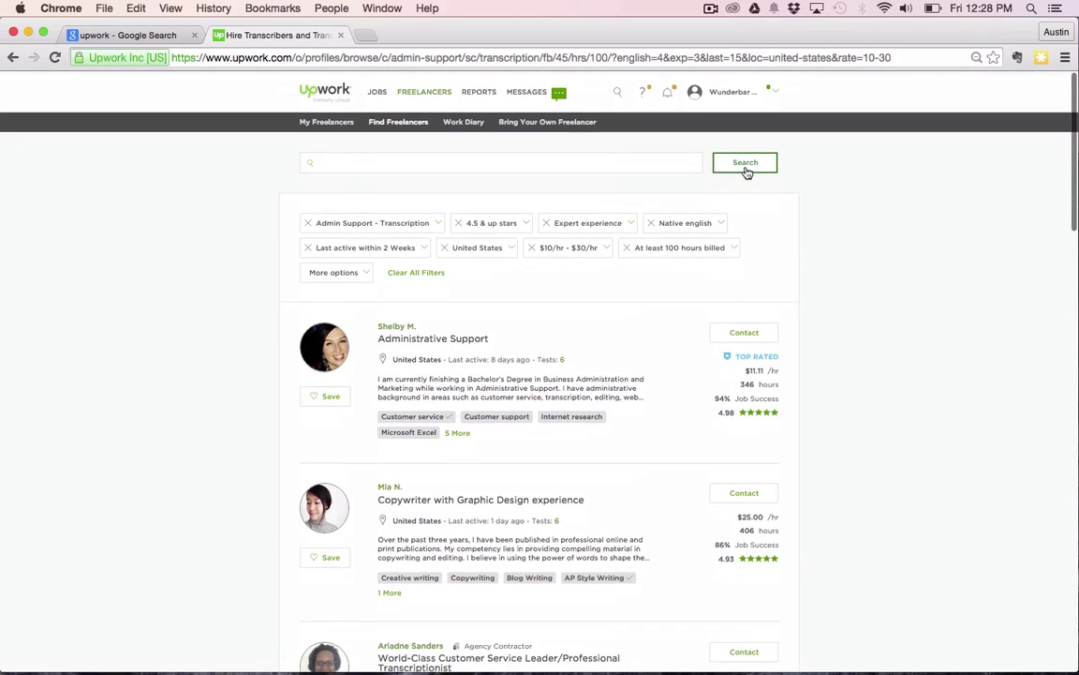
Search the filtered freelancers for the keyword "transcription"
left_click(484, 156)
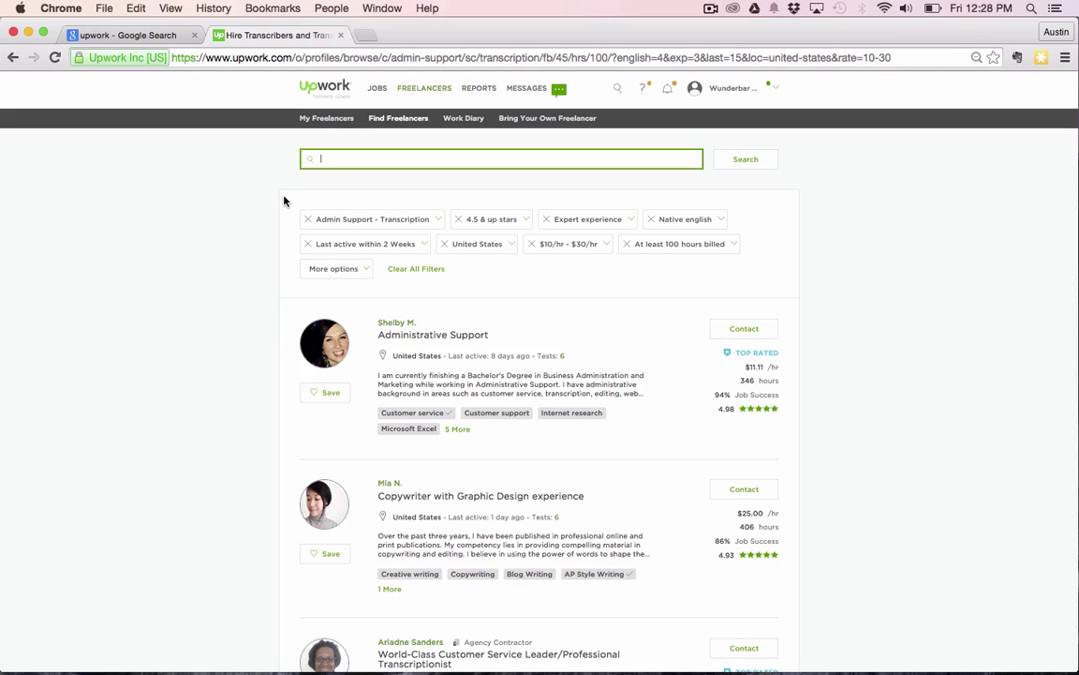
type("de")
type("iption")
left_click(343, 158)
type("r")
left_click(252, 181)
left_click(370, 159)
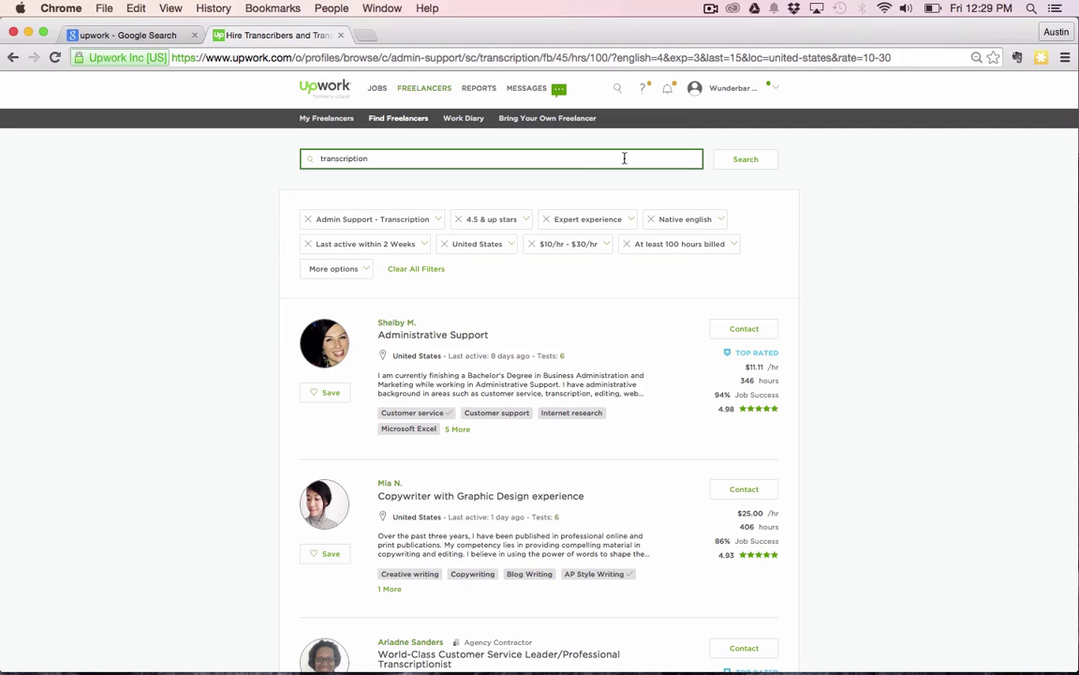
left_click(744, 163)
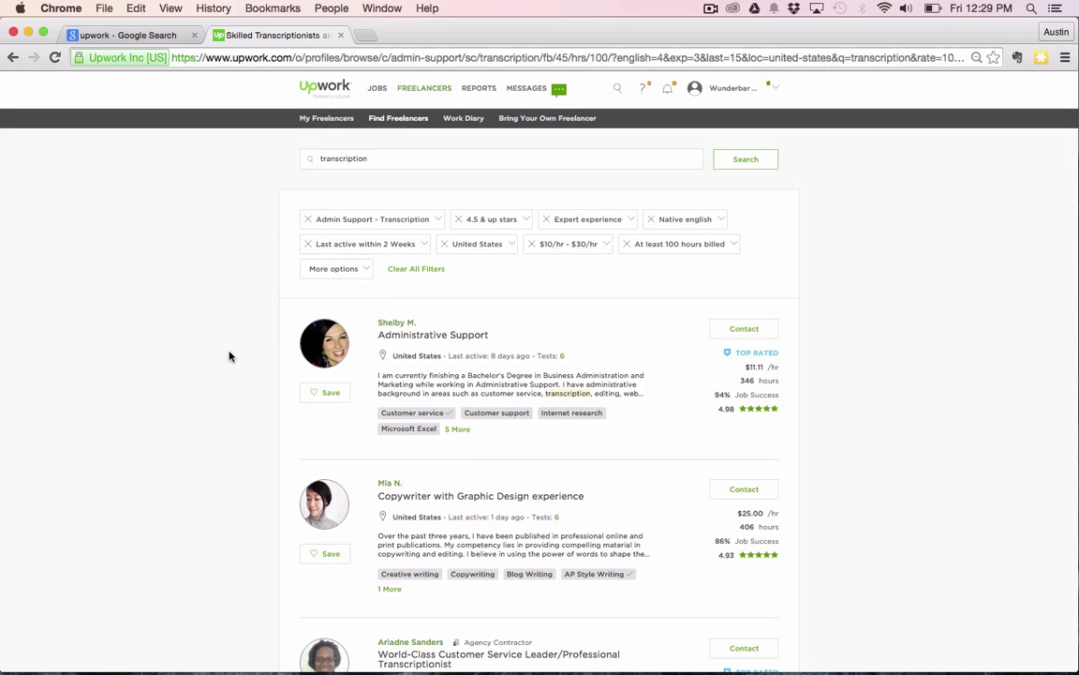
View the complete skill list on the first Administrative Support freelancer's profile, and return to the search results
scroll(230, 356, "down", 2)
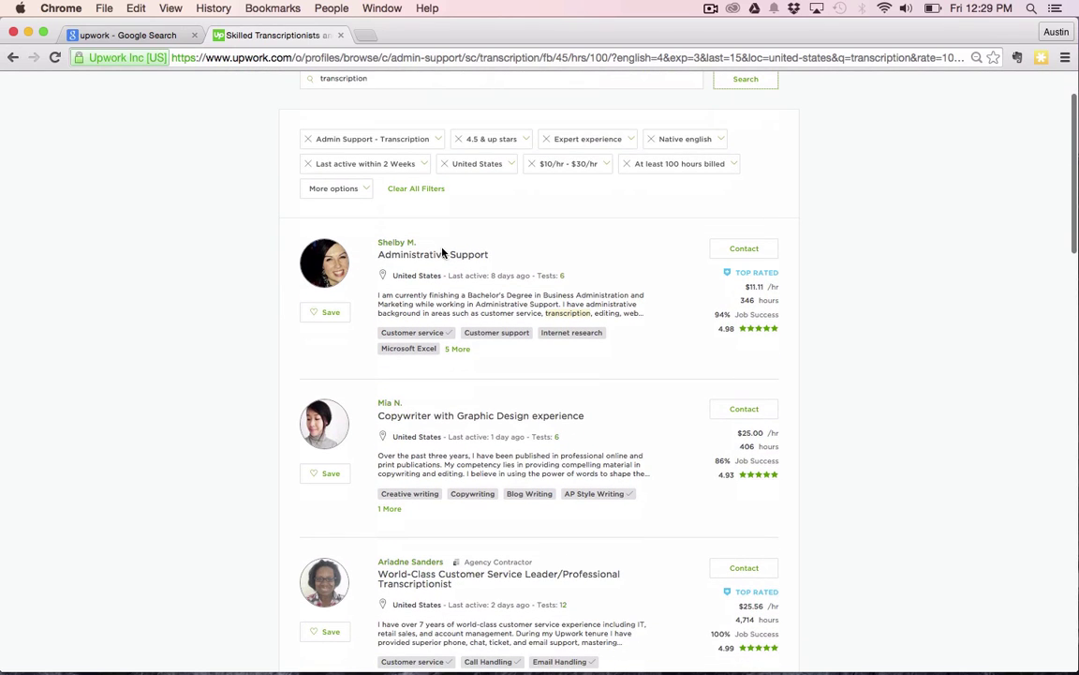
left_click(457, 349)
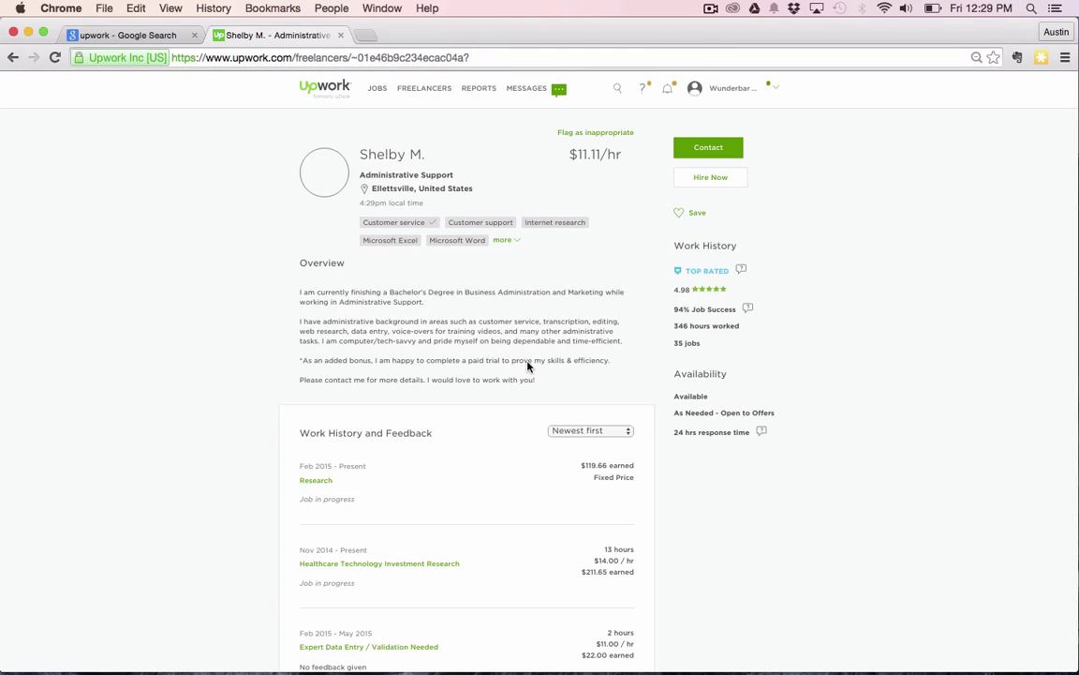
left_click(506, 241)
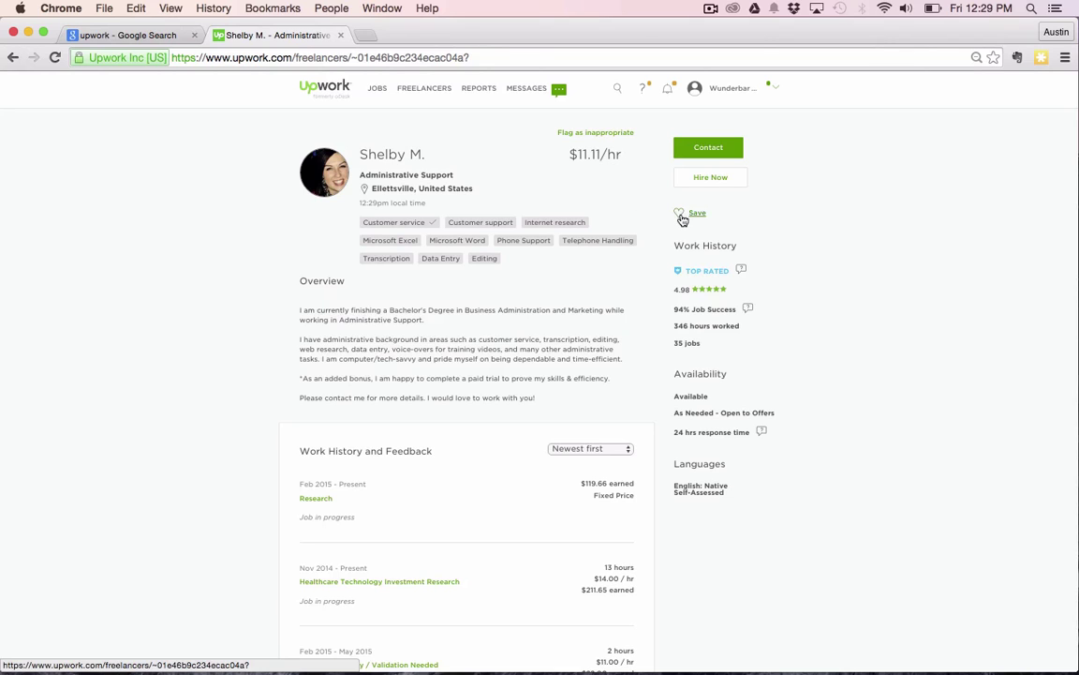
left_click(10, 58)
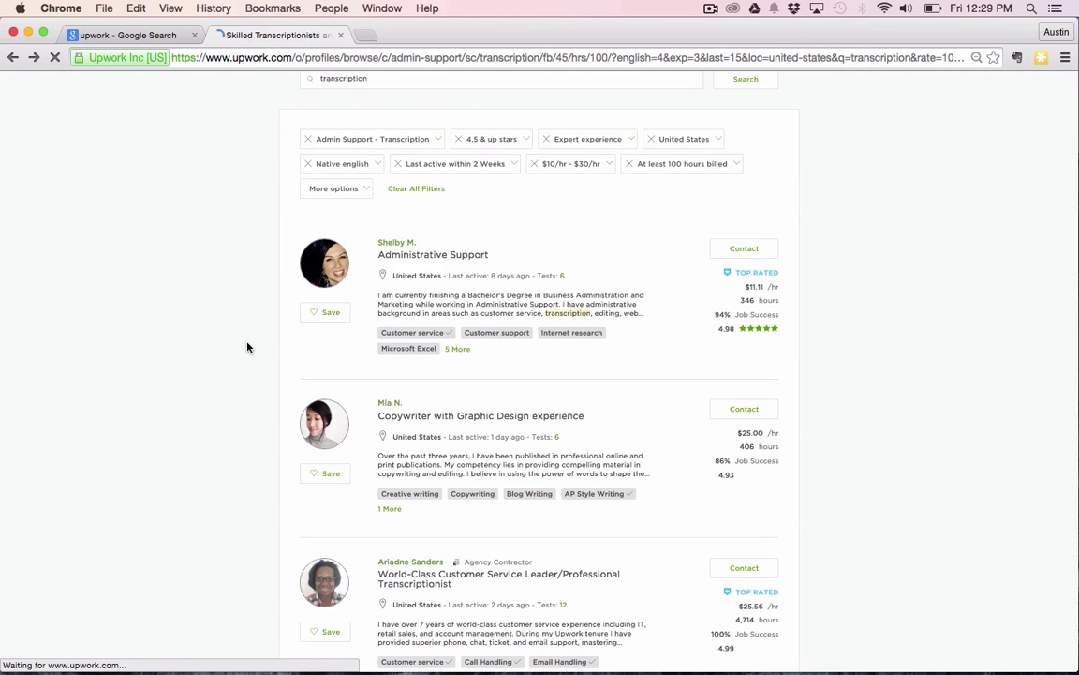
View all skills on the profile titled Copywriter with Graphic Design experience, and return to the search results
scroll(247, 347, "down", 2)
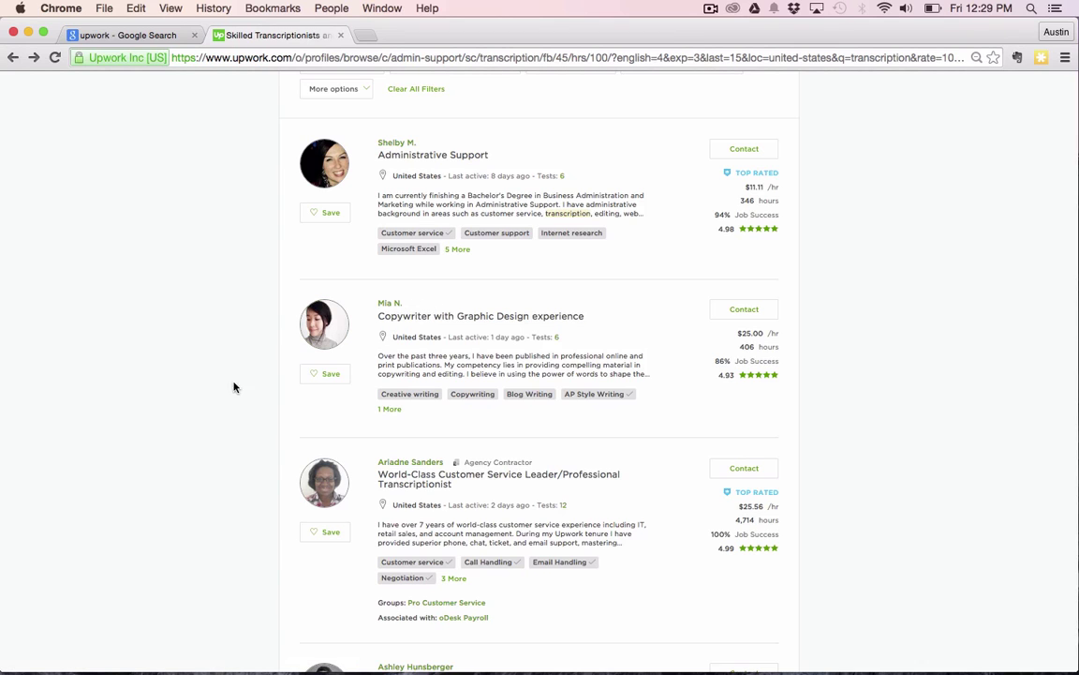
scroll(231, 385, "down", 1)
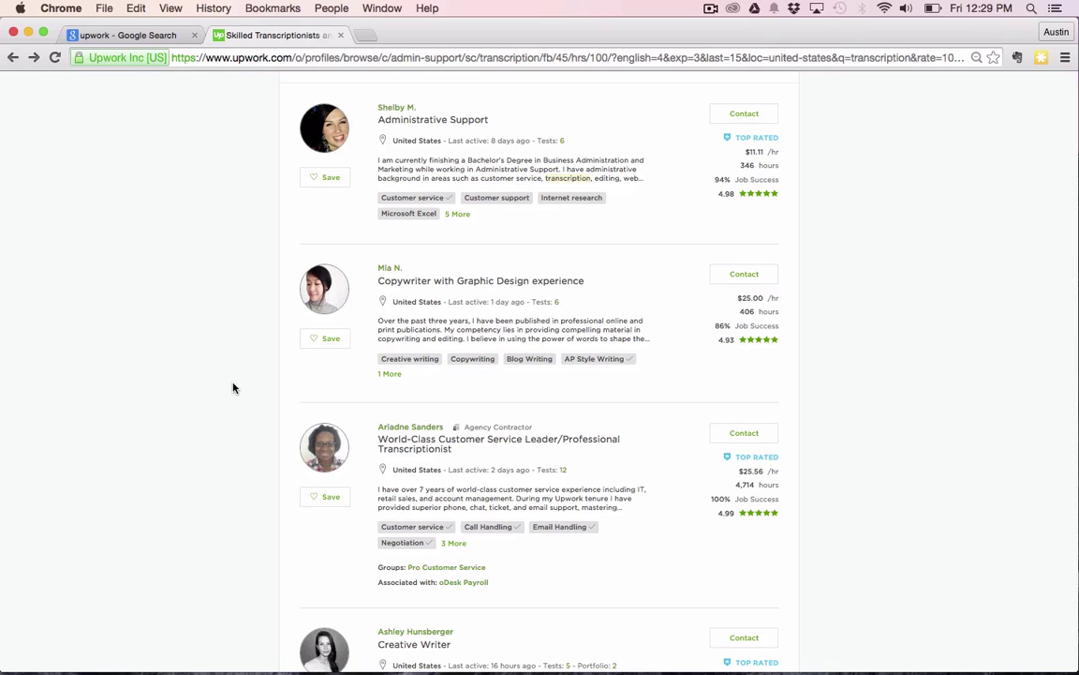
left_click(391, 374)
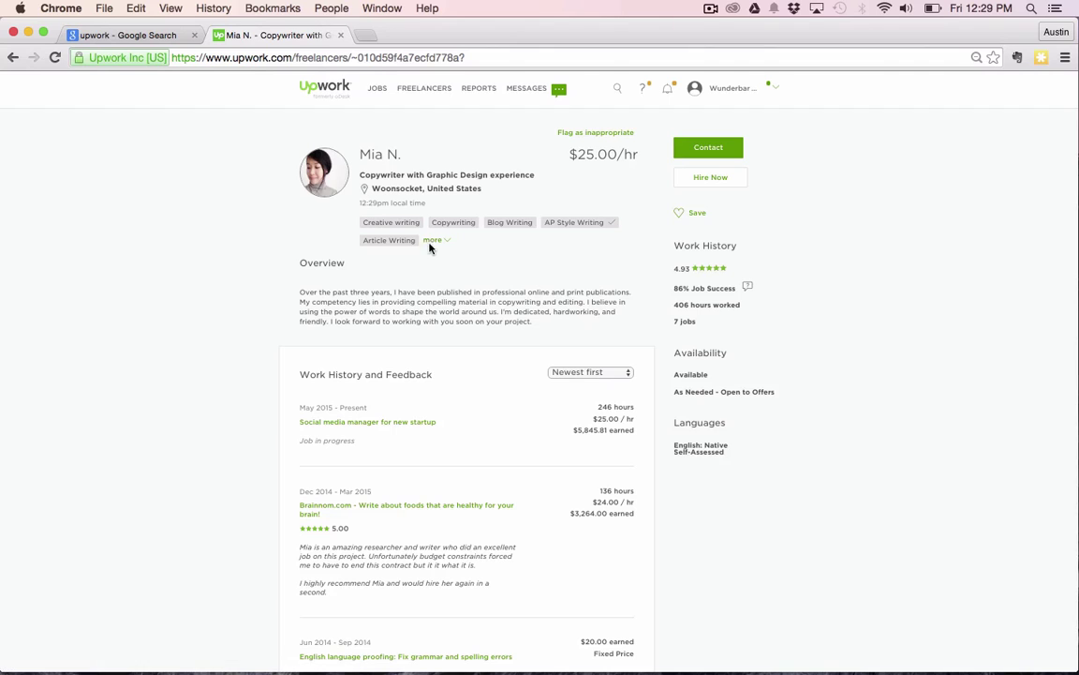
left_click(432, 242)
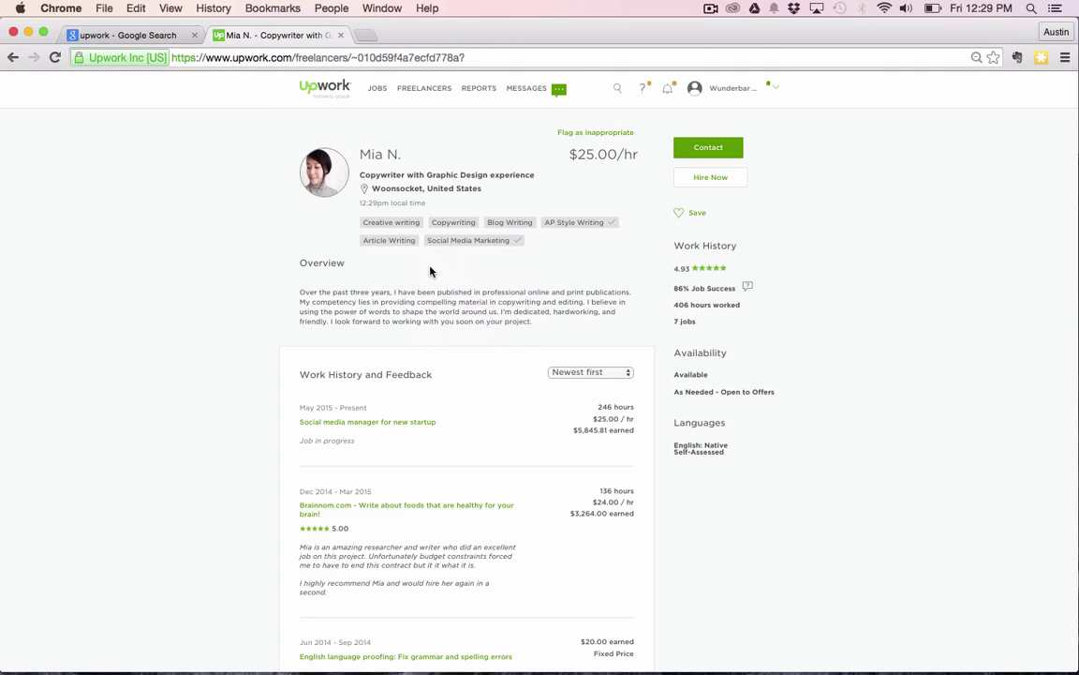
left_click(12, 57)
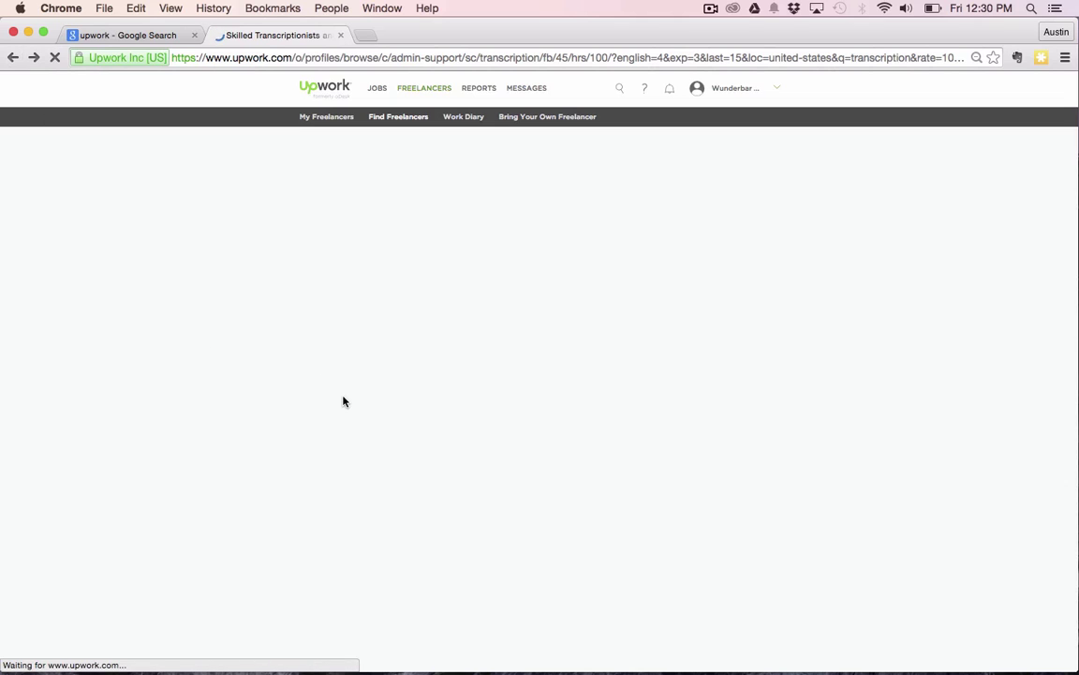
Open the World-Class Customer Service Leader/Professional Transcriptionist profile and expand the jobs in progress in its work history
scroll(248, 421, "down", 2)
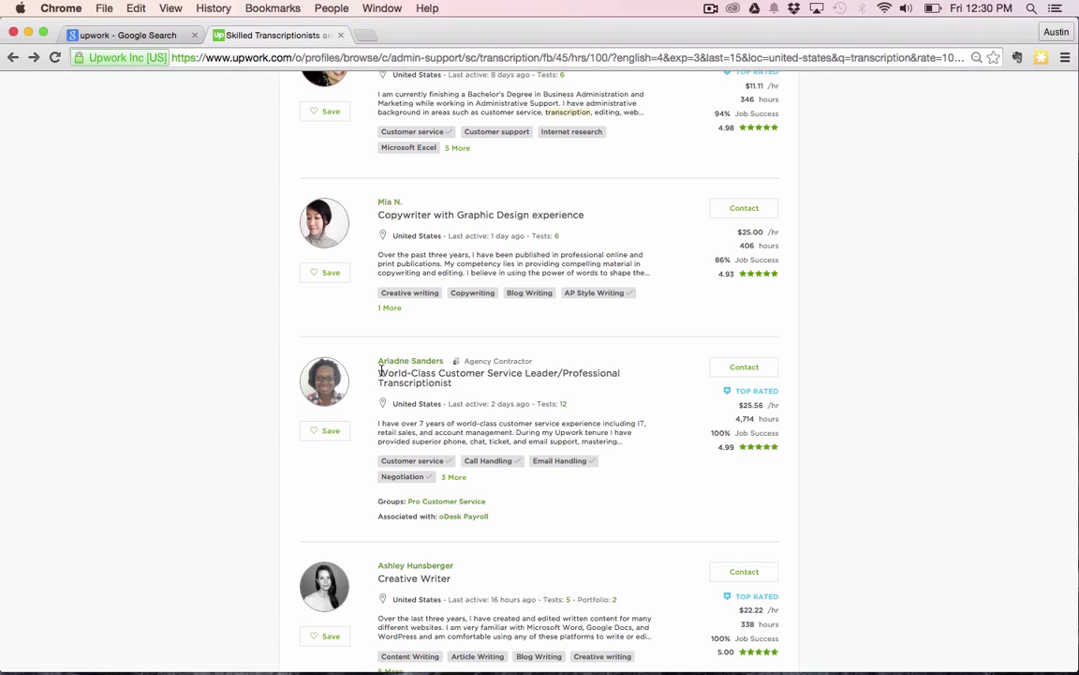
scroll(372, 455, "down", 1)
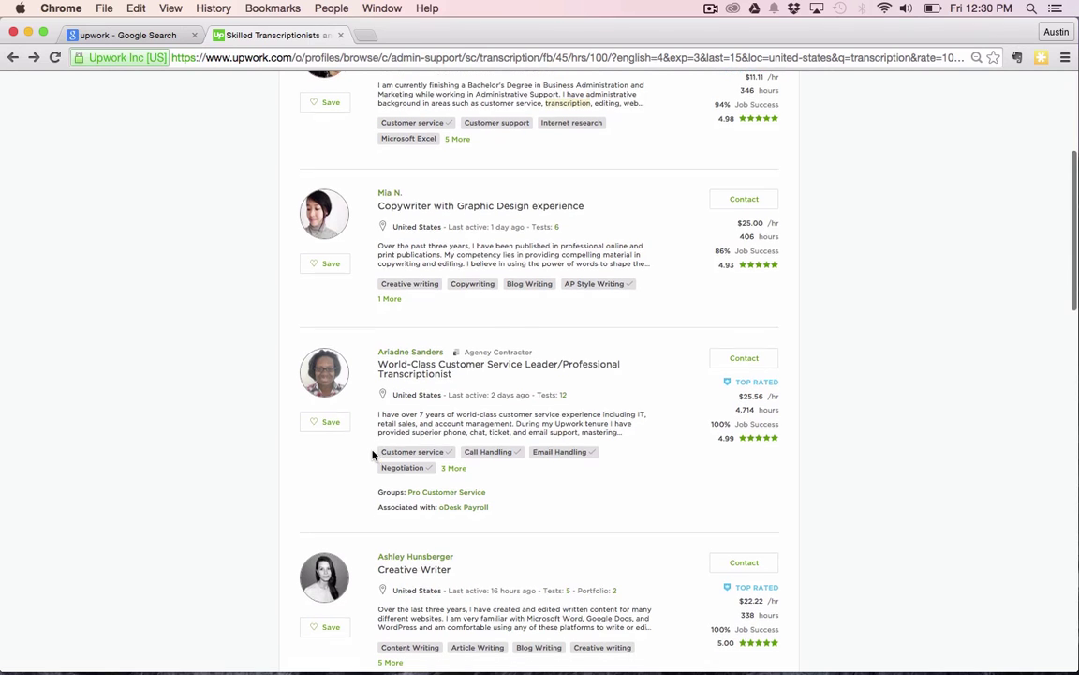
left_click_drag(379, 361, 456, 364)
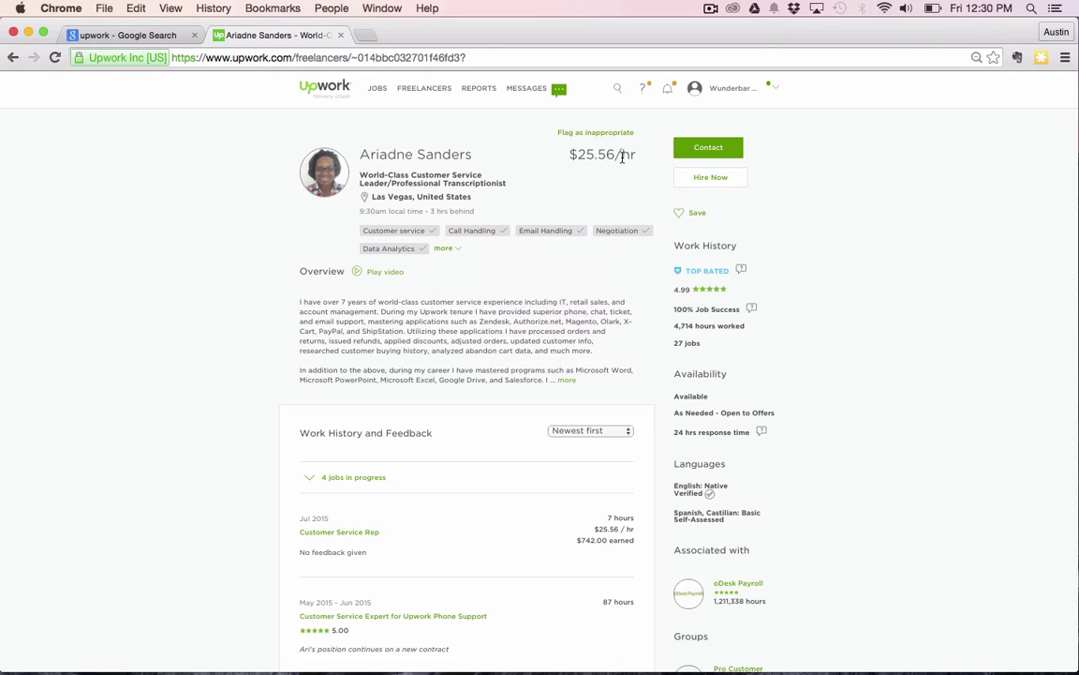
scroll(260, 320, "down", 3)
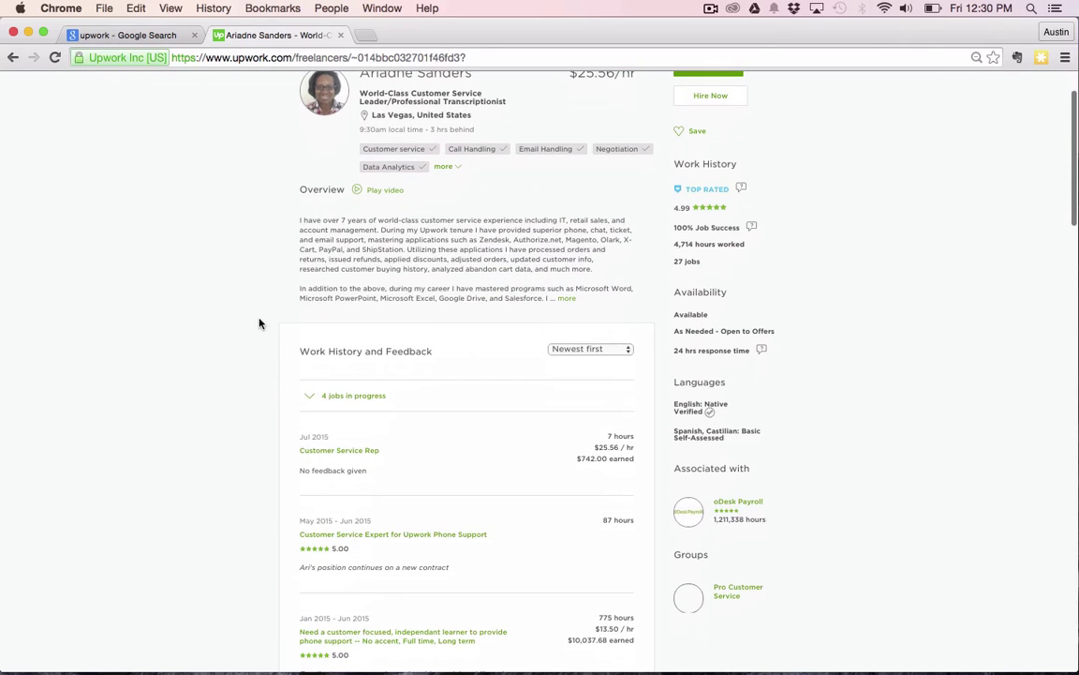
scroll(257, 330, "down", 1)
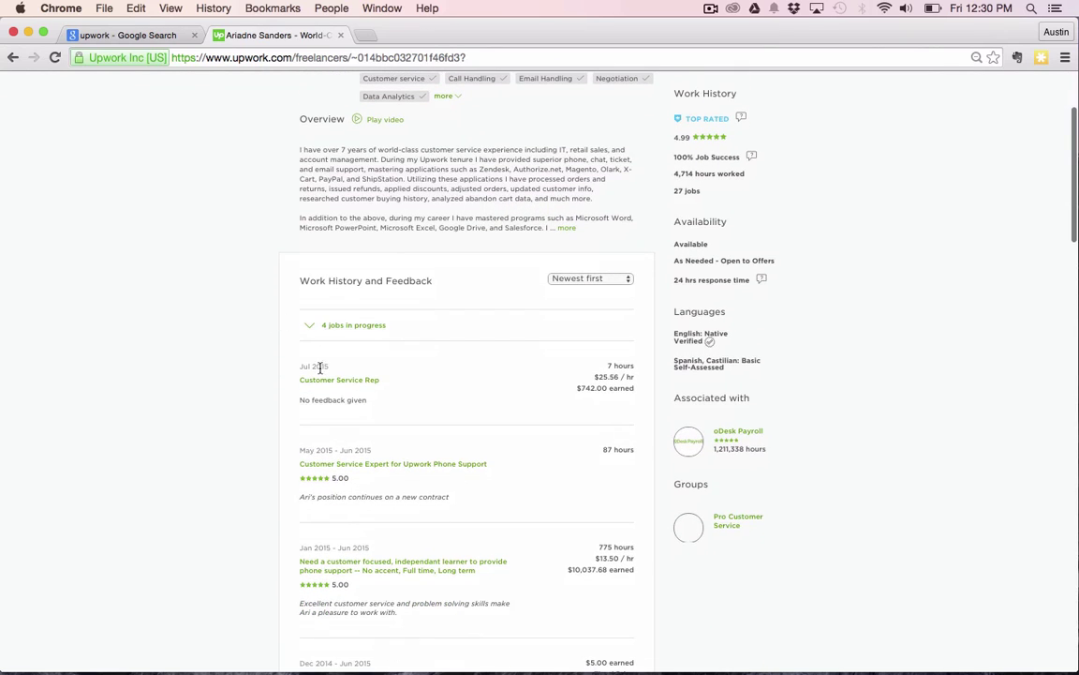
left_click(310, 325)
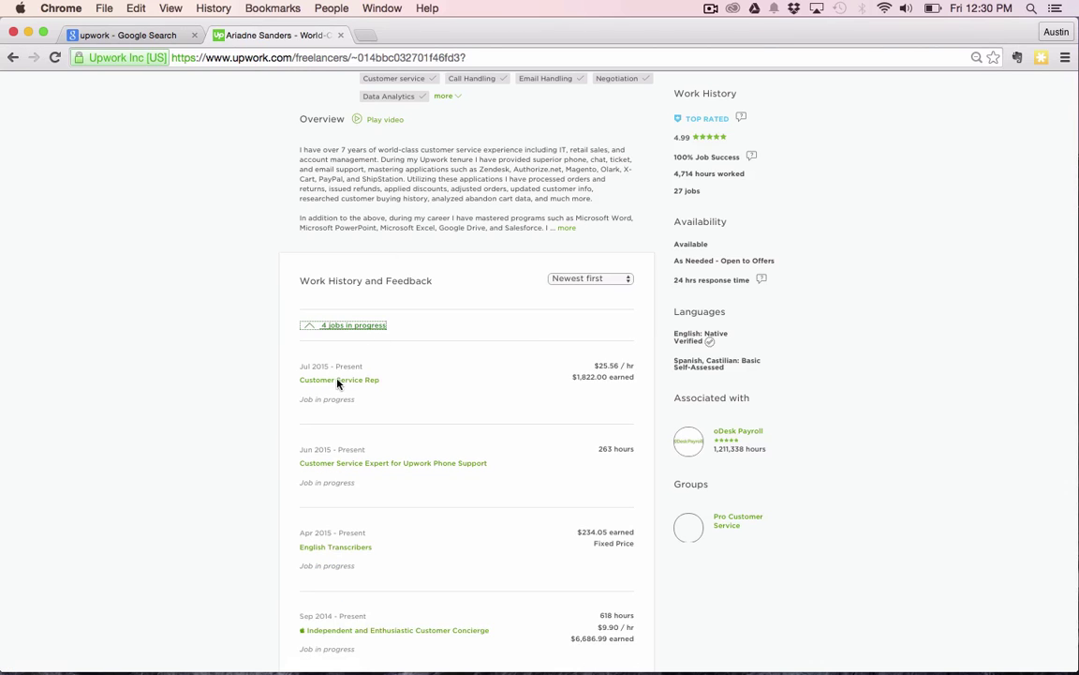
Examine the transcriptionist's work history and client feedback for transcription jobs, loading additional past jobs
scroll(330, 440, "down", 2)
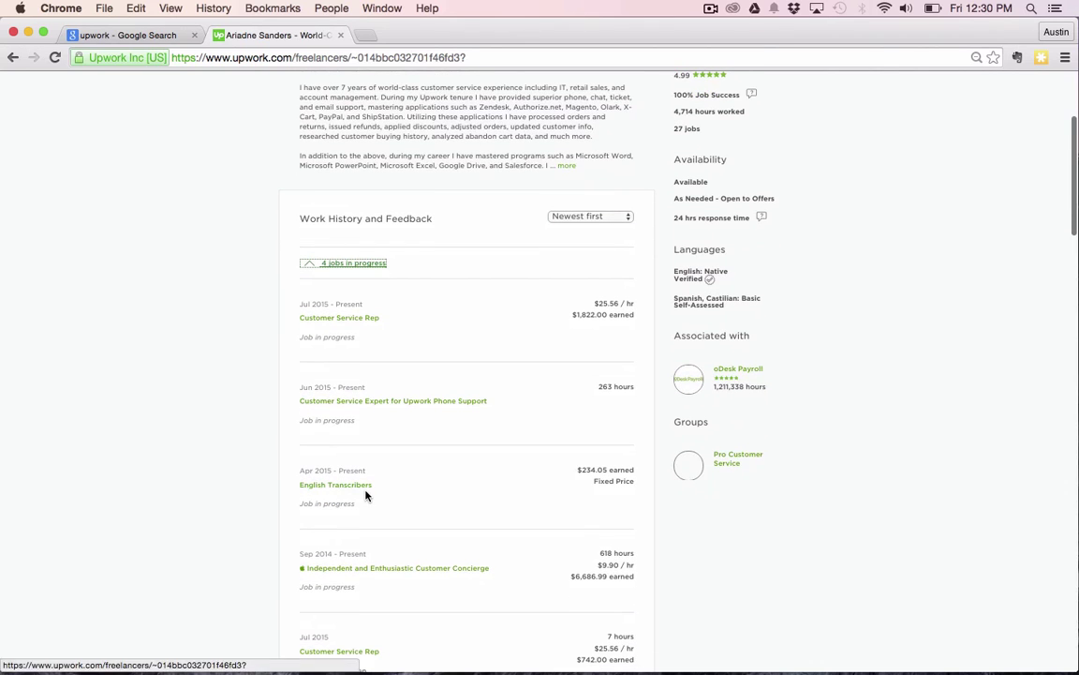
scroll(365, 496, "down", 5)
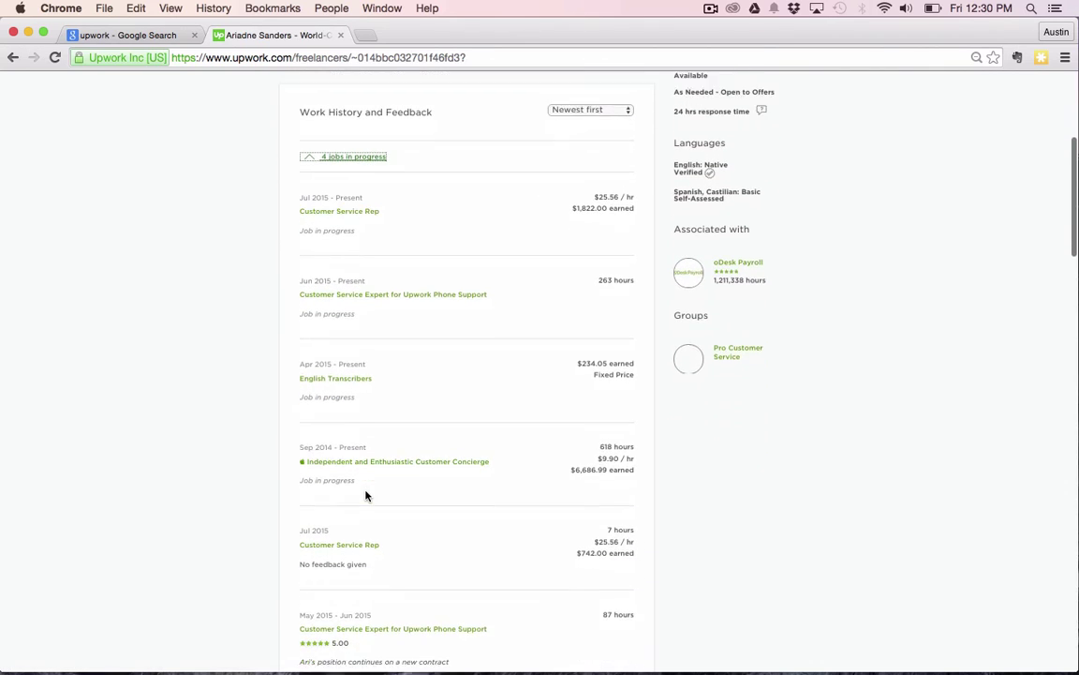
scroll(365, 495, "down", 6)
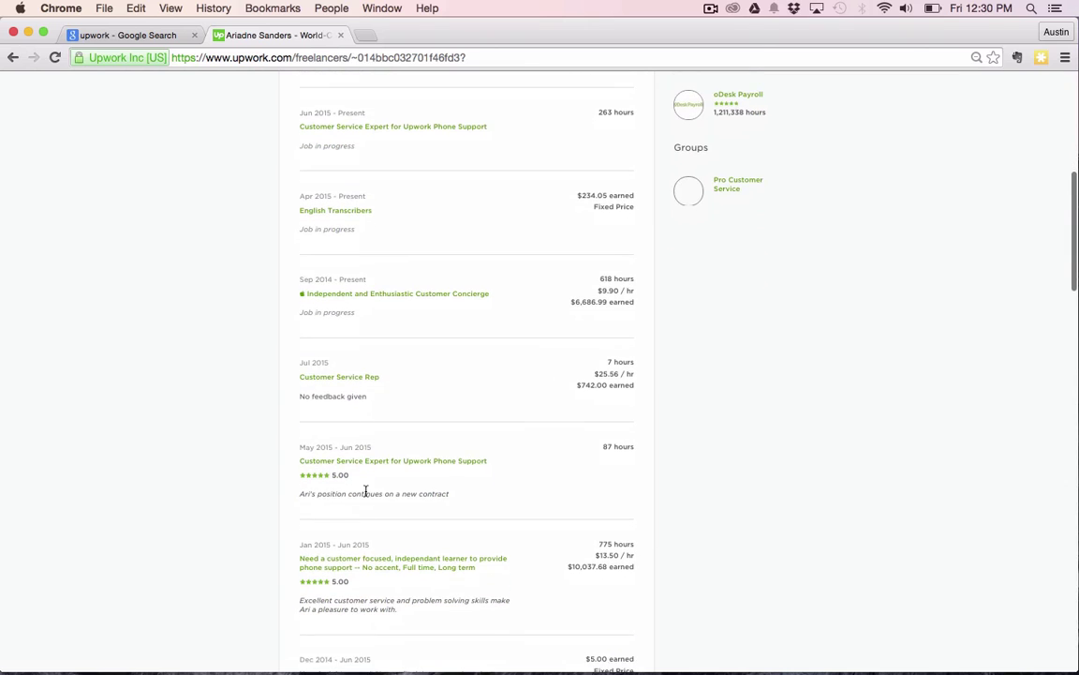
scroll(366, 495, "down", 6)
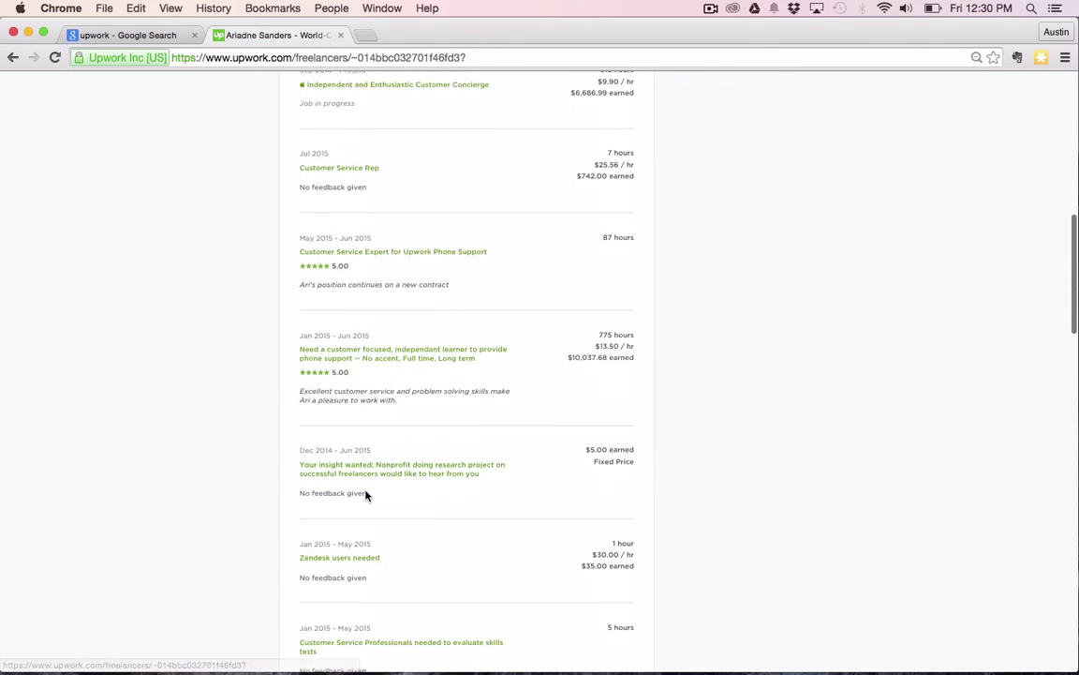
scroll(366, 496, "down", 4)
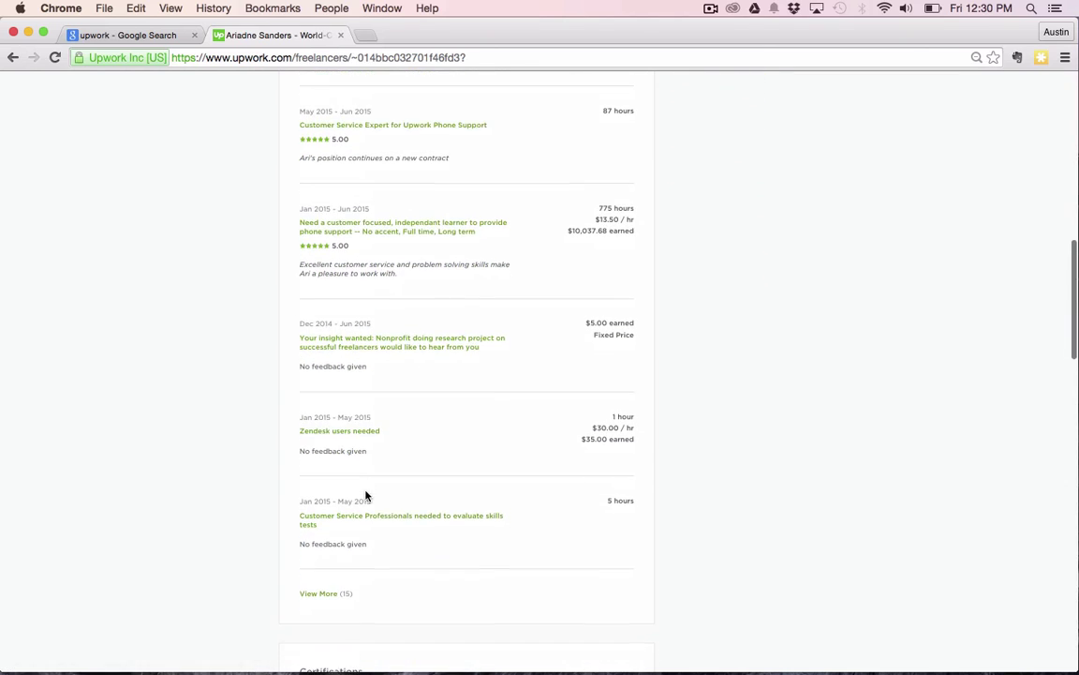
scroll(366, 496, "down", 2)
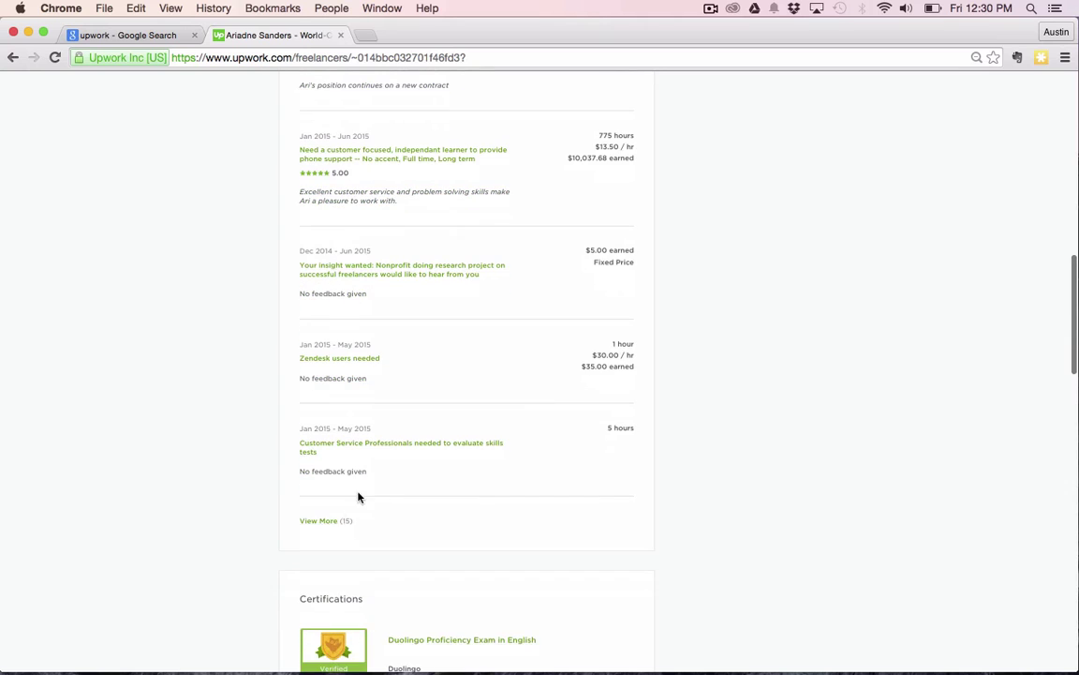
left_click(320, 520)
scroll(235, 547, "down", 7)
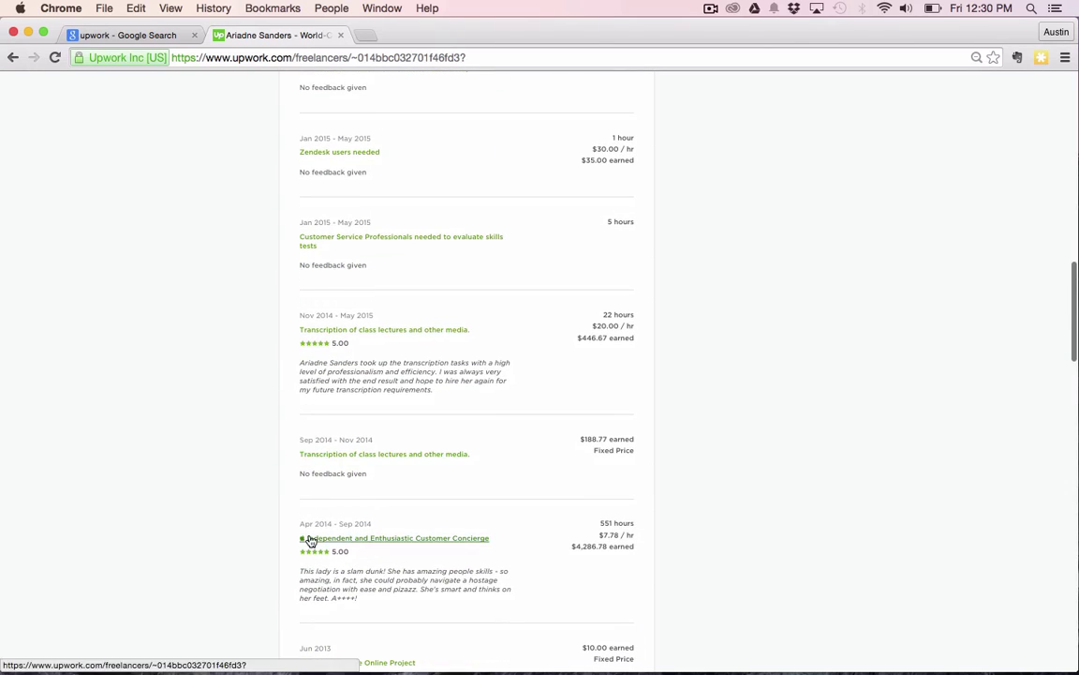
scroll(309, 540, "down", 3)
scroll(309, 539, "down", 5)
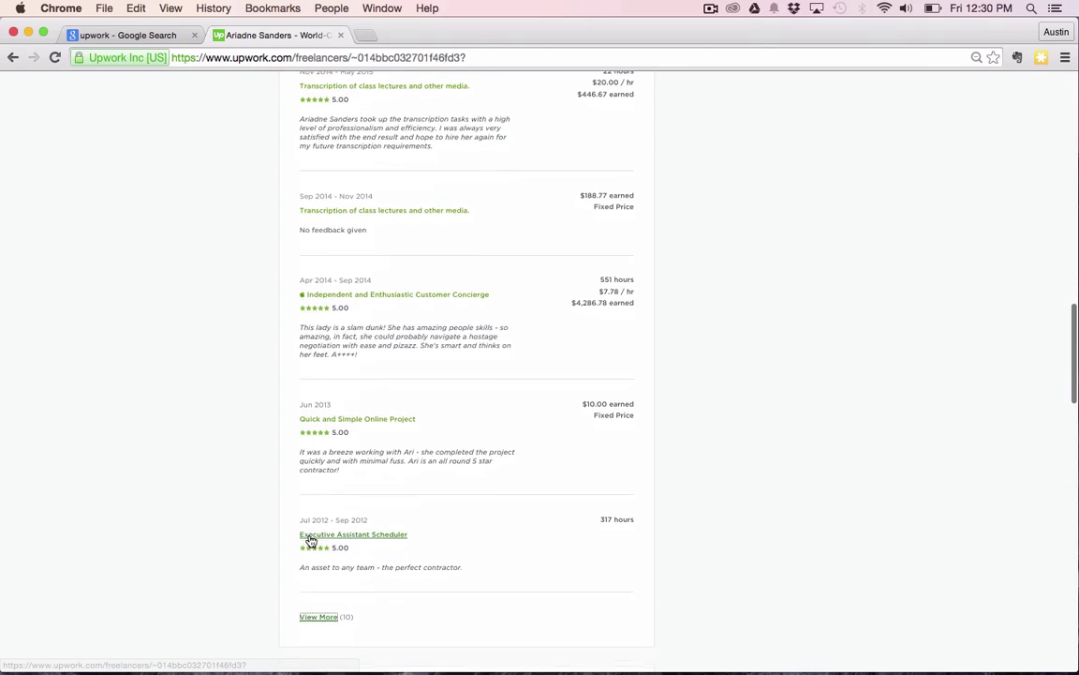
Load the transcriptionist's remaining past jobs, review their ratings and feedback, and return to the search results
left_click(313, 615)
scroll(262, 567, "down", 7)
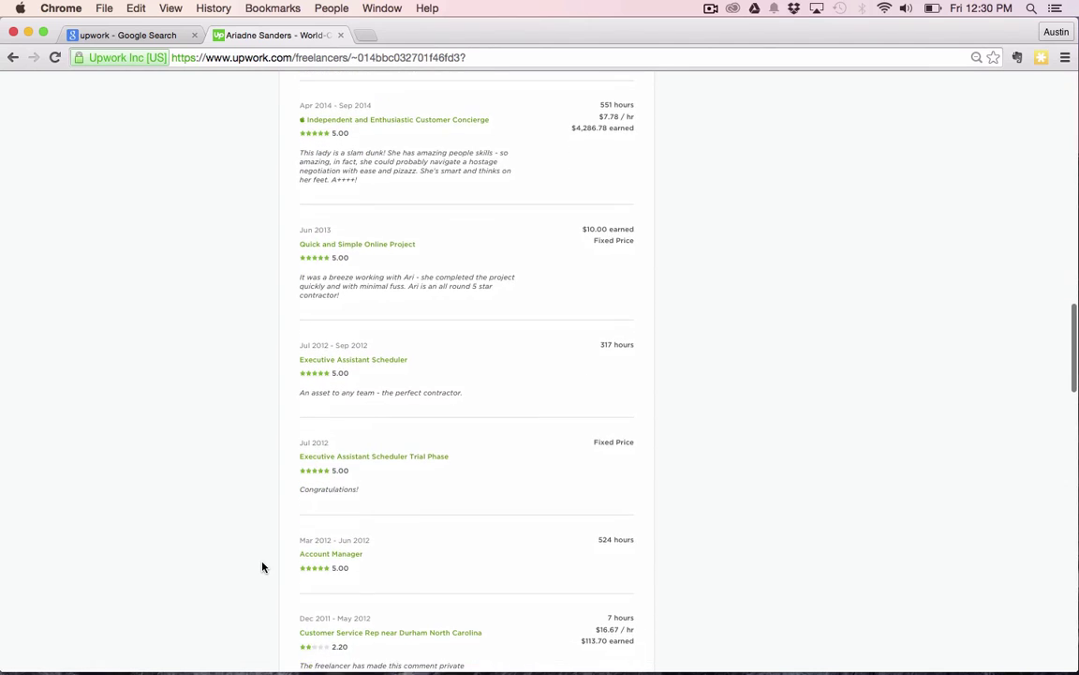
scroll(262, 567, "down", 6)
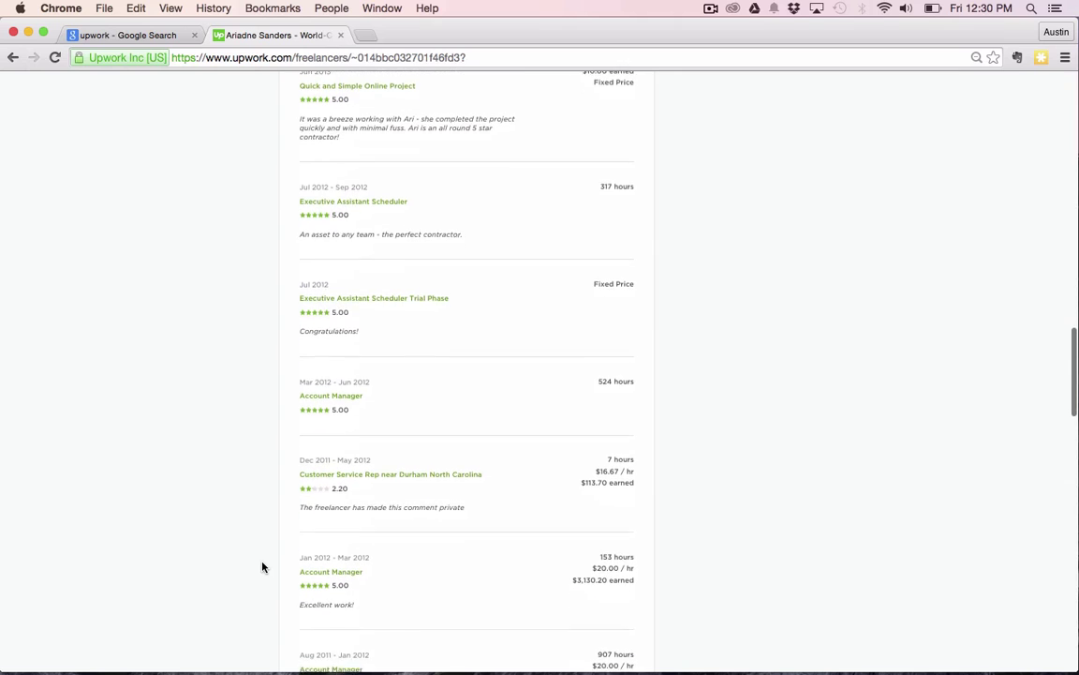
scroll(263, 567, "down", 2)
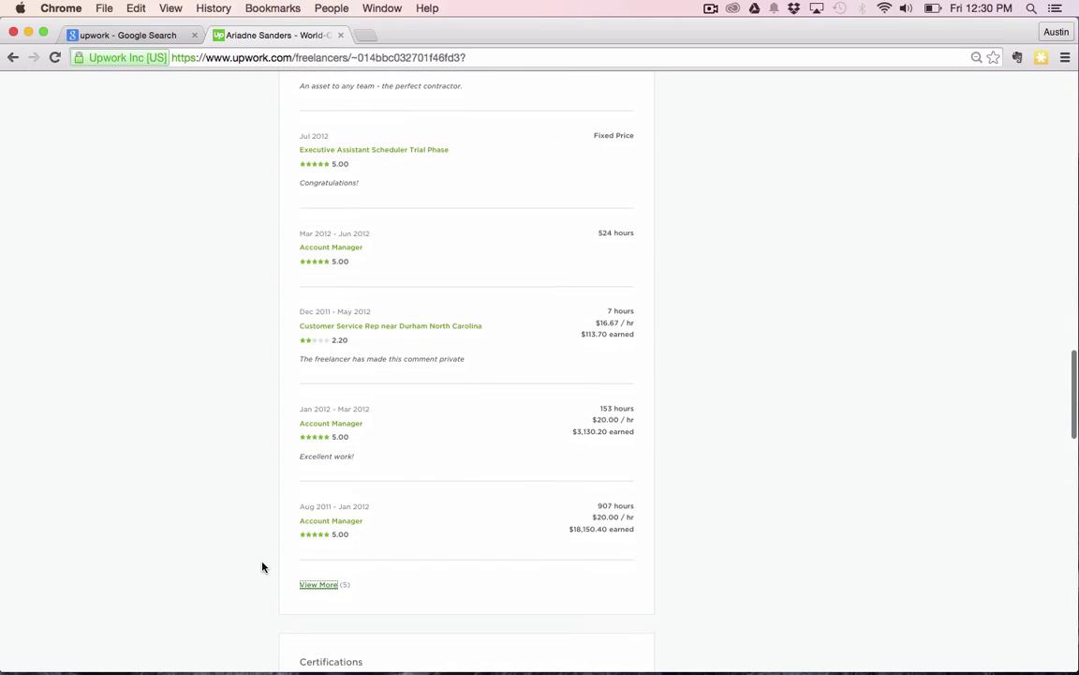
left_click(323, 583)
scroll(327, 589, "down", 6)
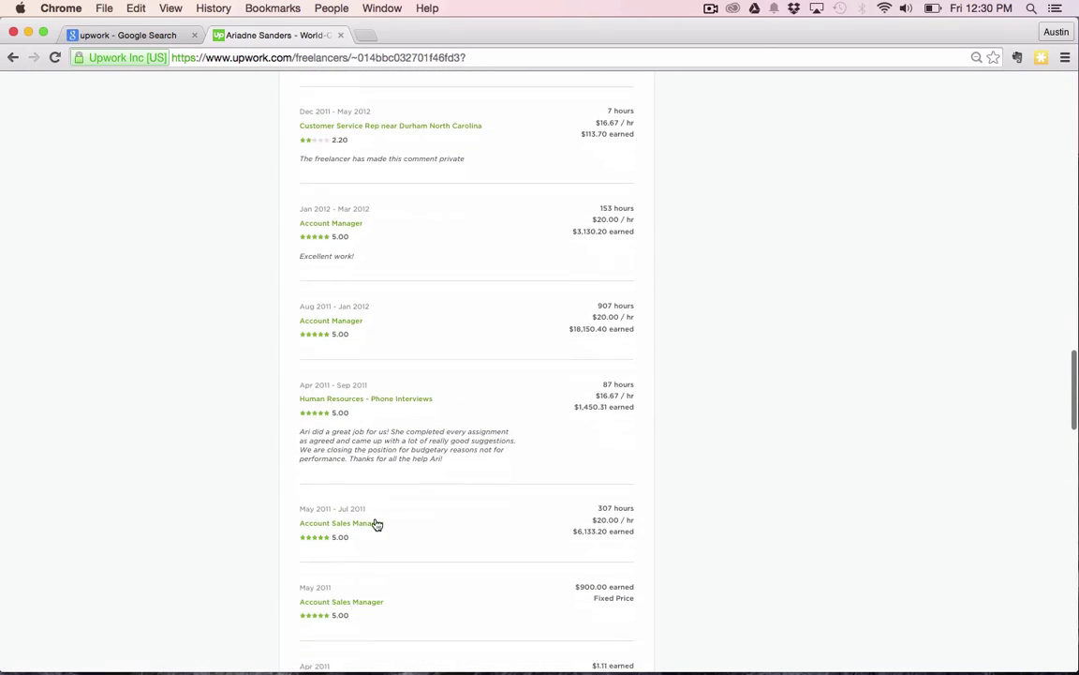
scroll(357, 498, "down", 2)
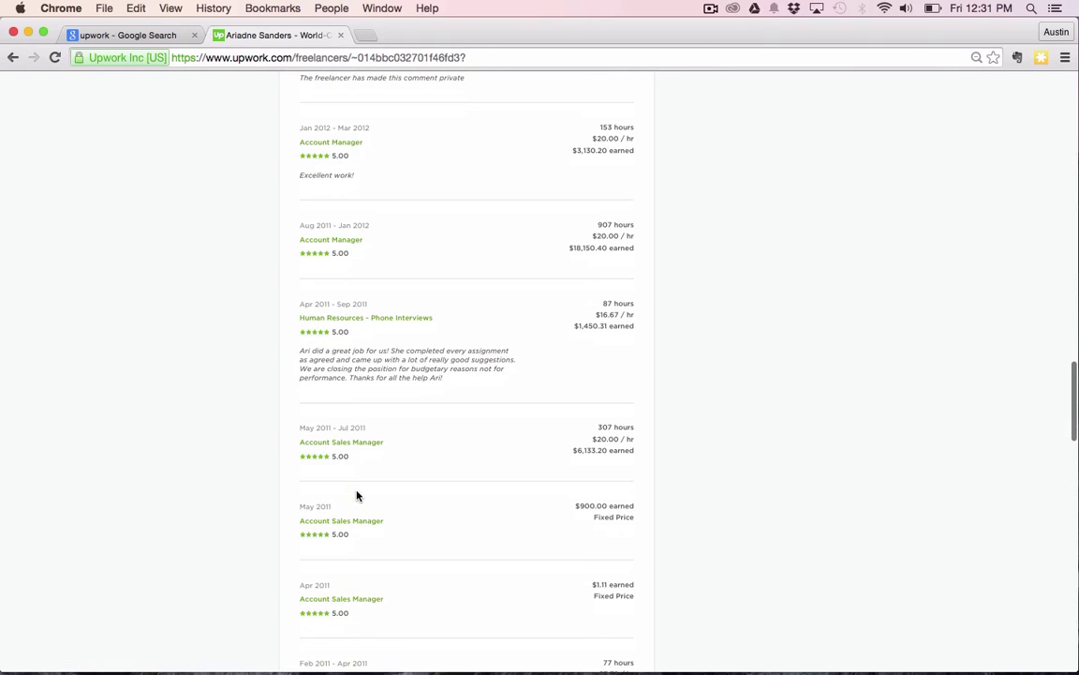
scroll(357, 495, "up", 15)
scroll(357, 496, "up", 15)
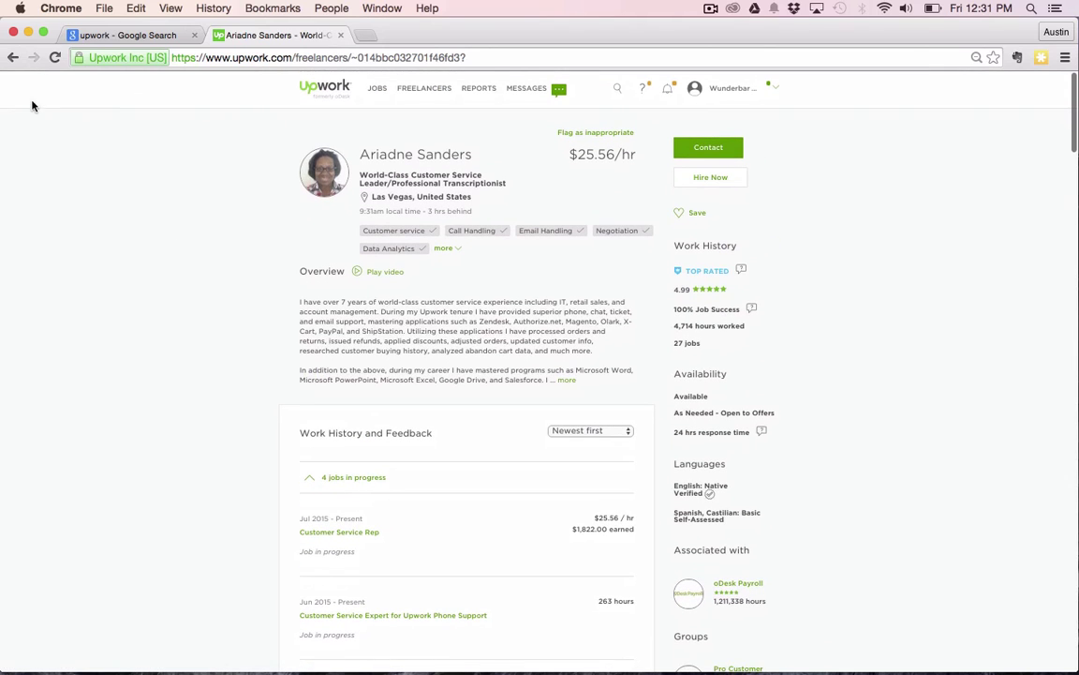
left_click(12, 59)
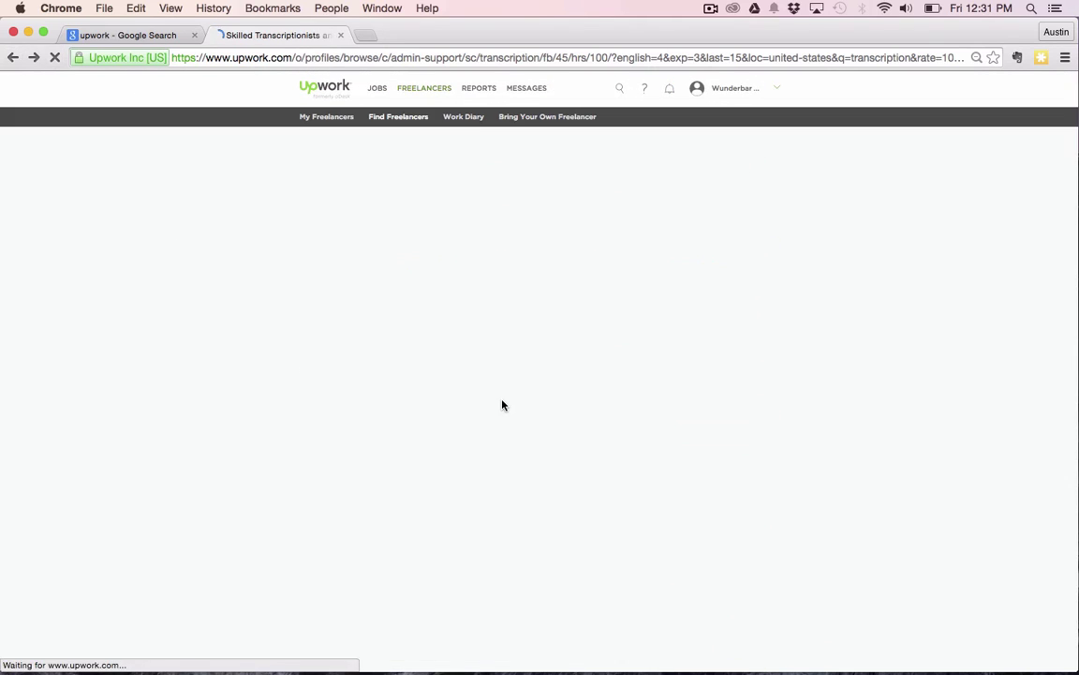
Compare the remaining freelancers on the first results page by title, skills, hourly rate, job success and star rating
scroll(501, 401, "down", 3)
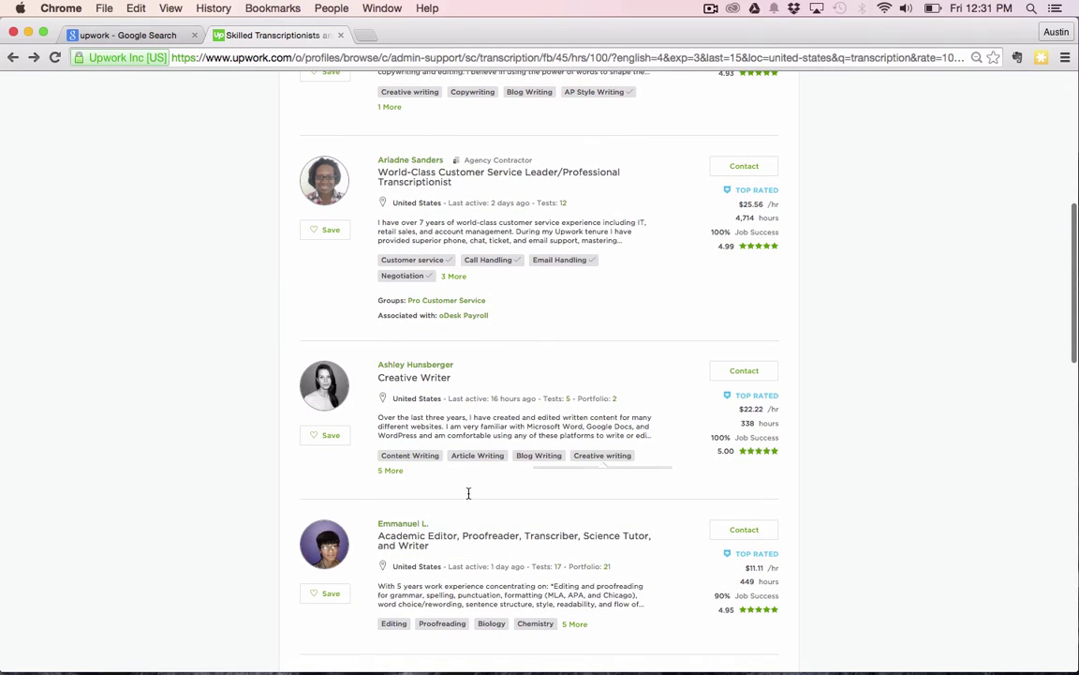
scroll(236, 528, "down", 1)
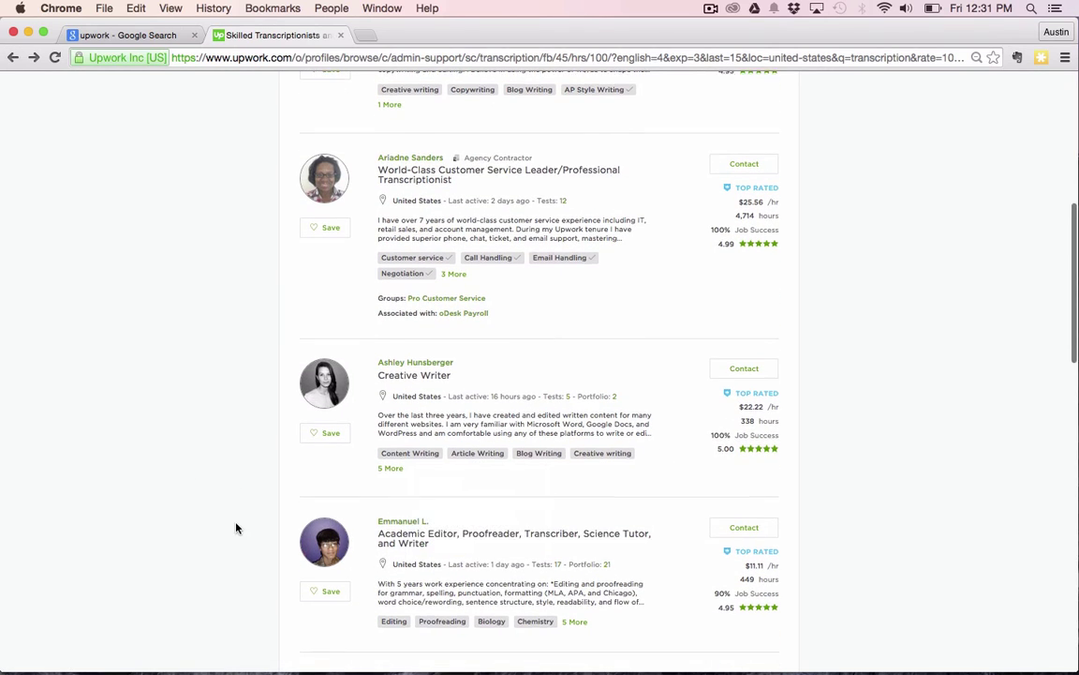
scroll(236, 528, "down", 3)
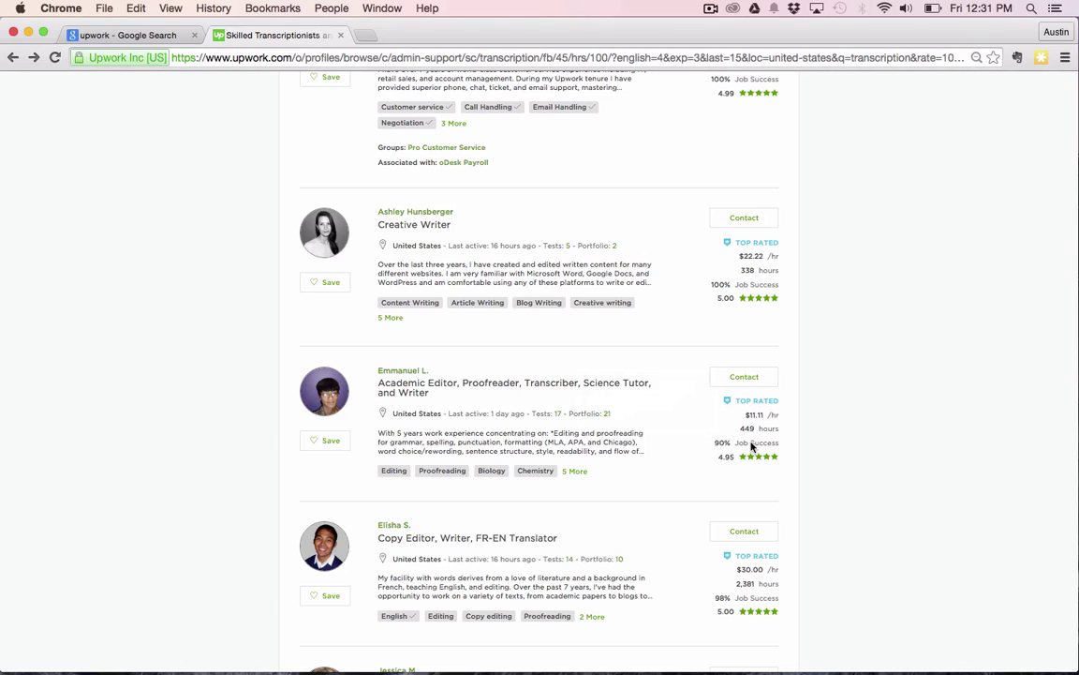
mouse_move(749, 461)
scroll(777, 470, "down", 4)
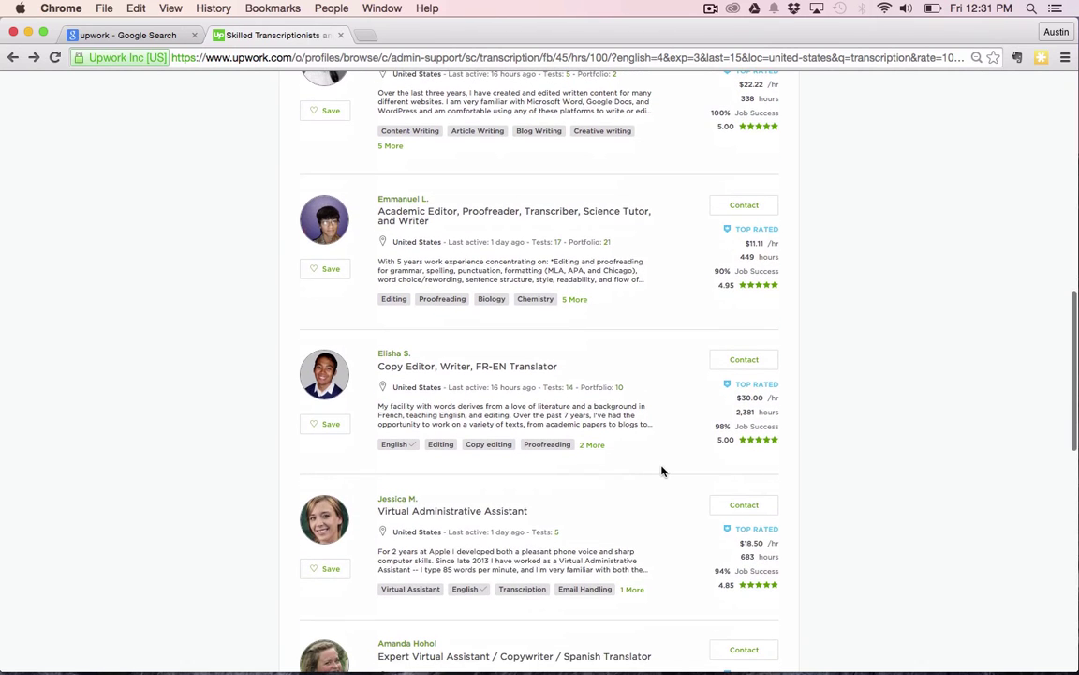
scroll(489, 384, "down", 5)
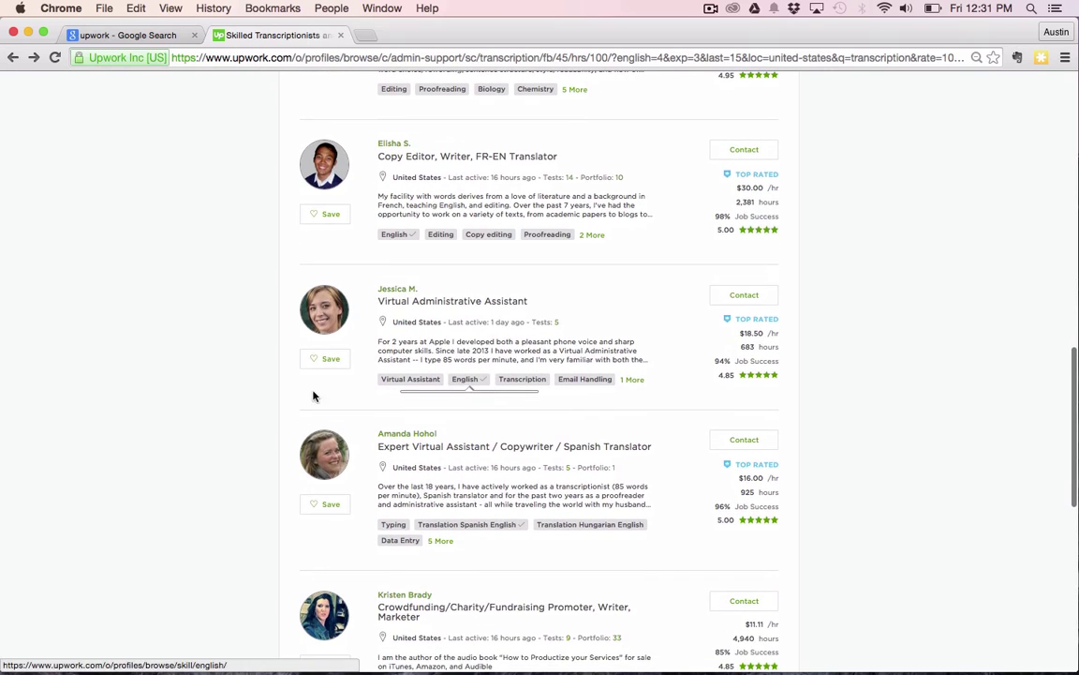
mouse_move(534, 383)
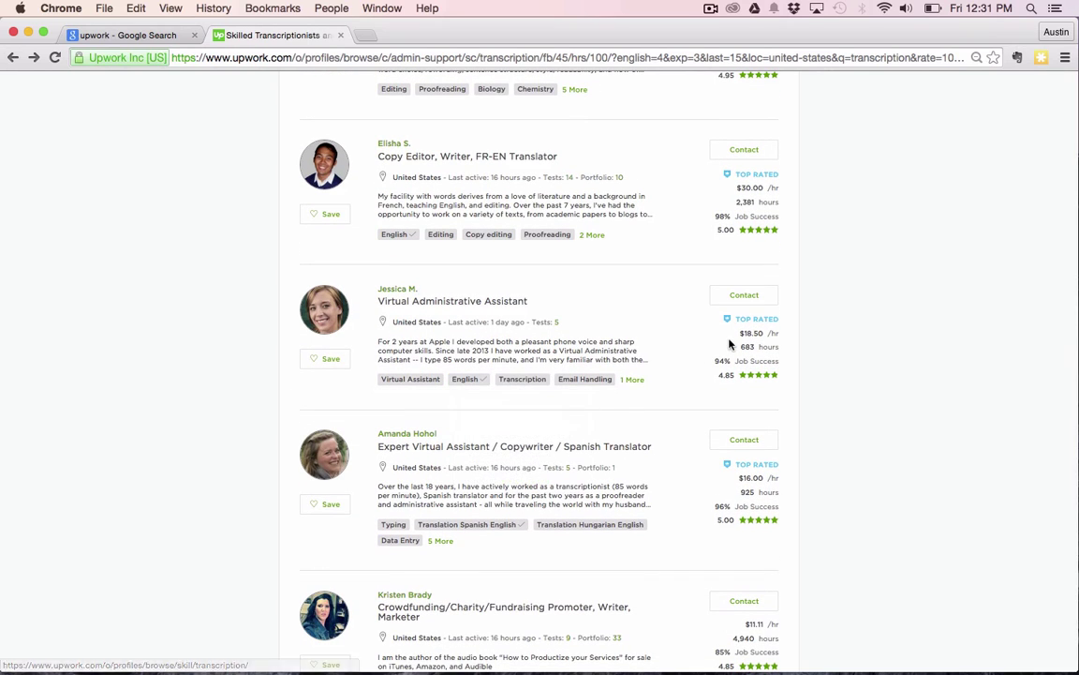
scroll(669, 468, "down", 2)
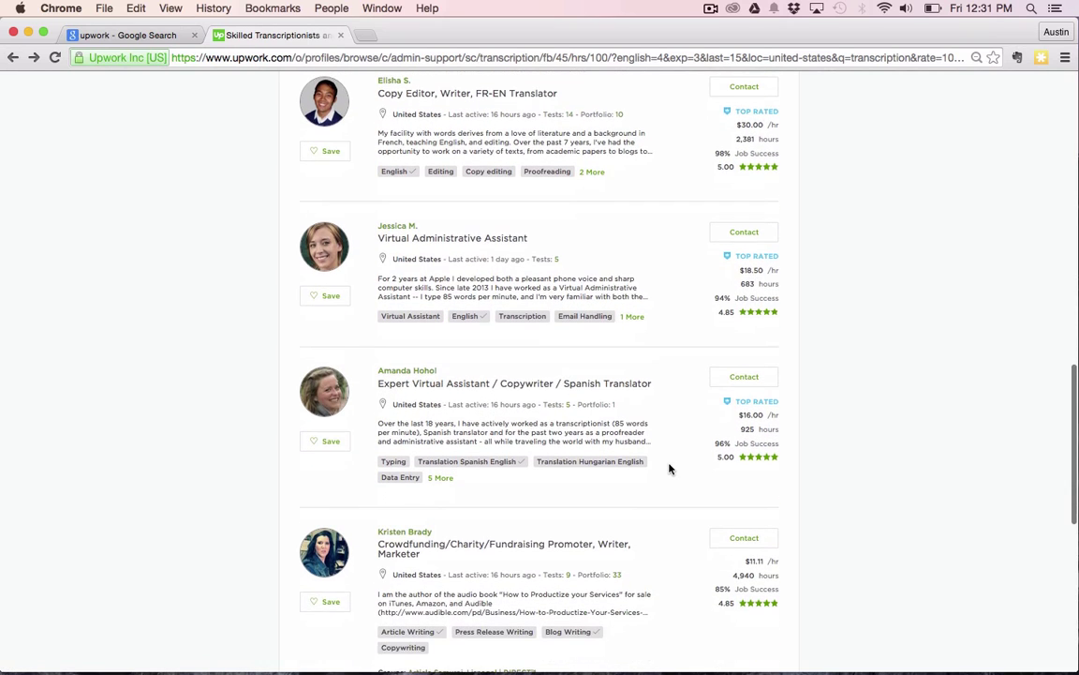
scroll(511, 453, "down", 2)
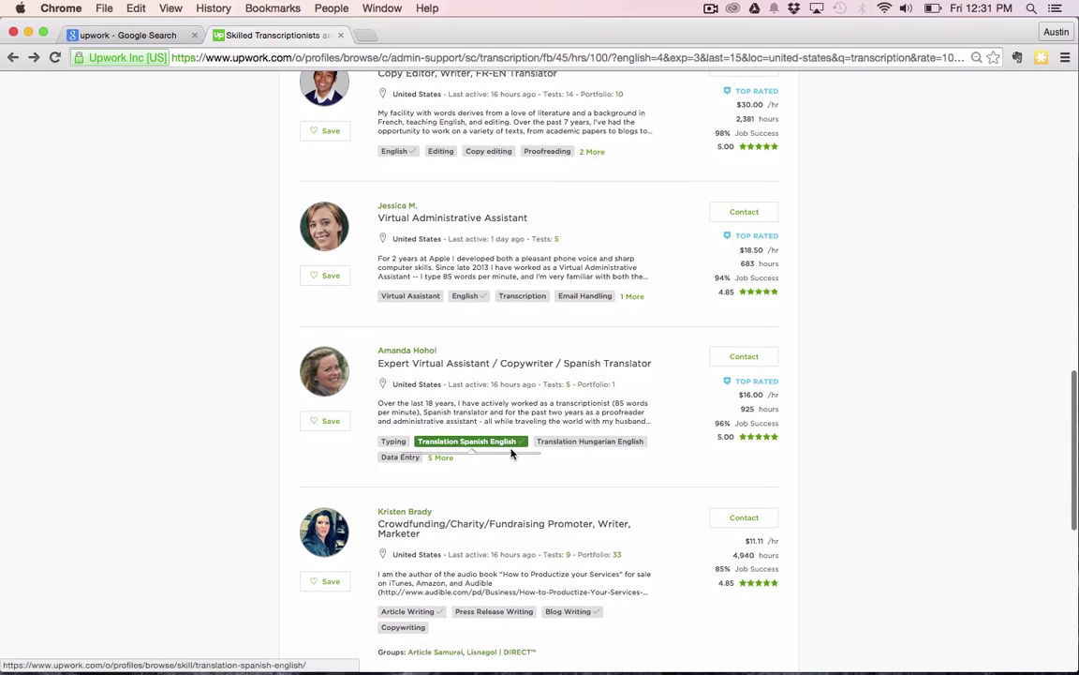
scroll(511, 454, "down", 5)
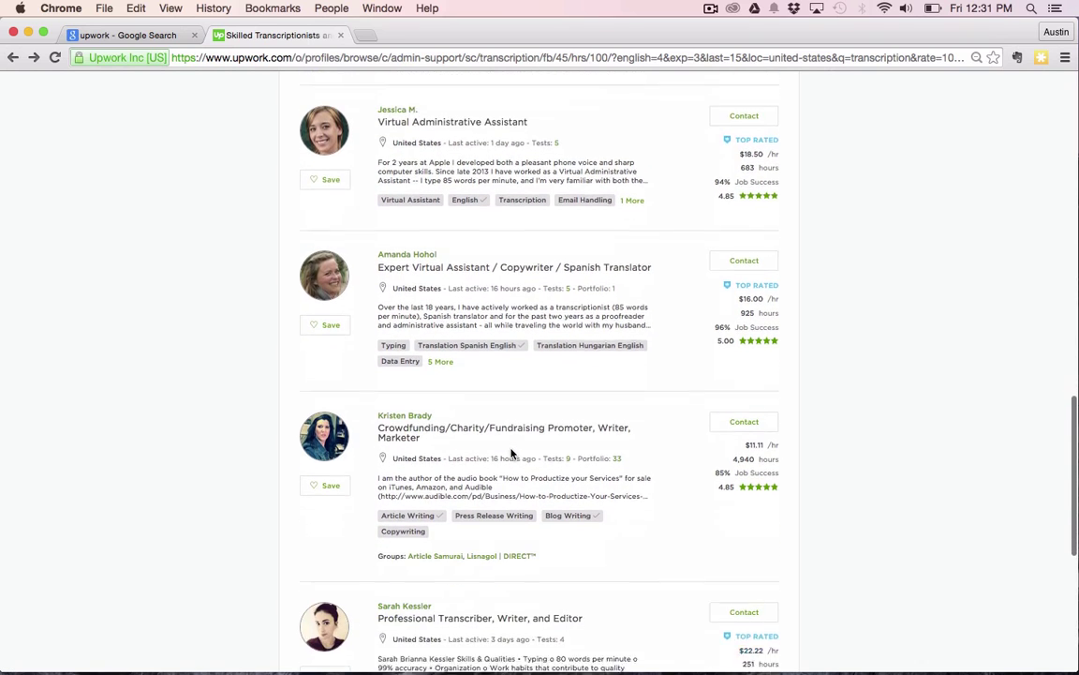
scroll(511, 454, "down", 4)
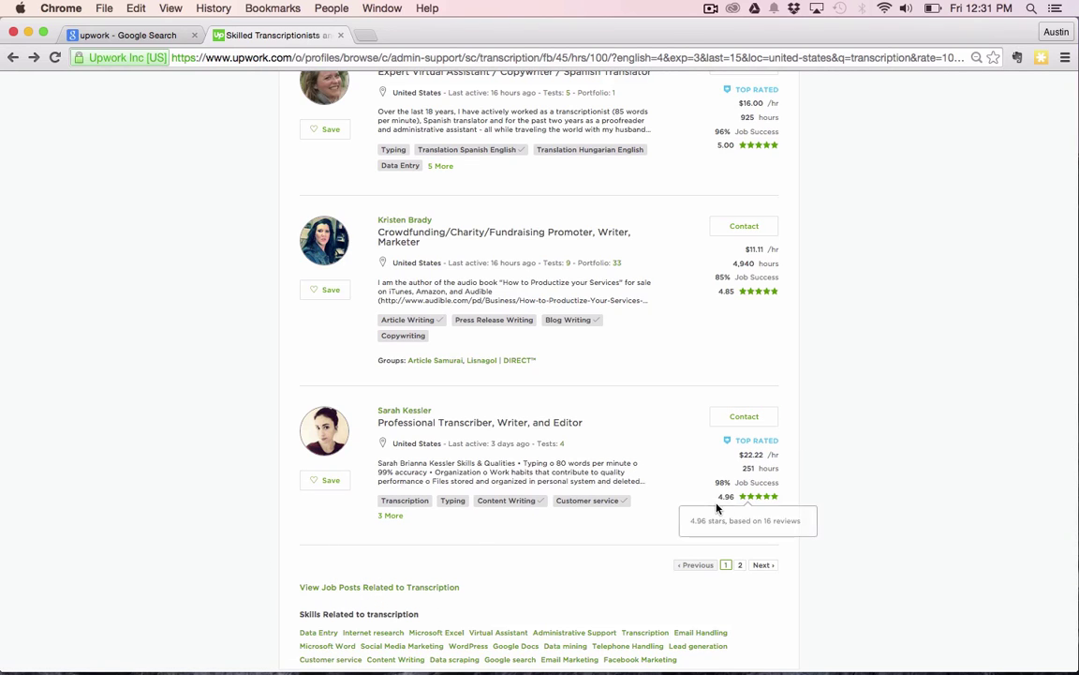
mouse_move(742, 482)
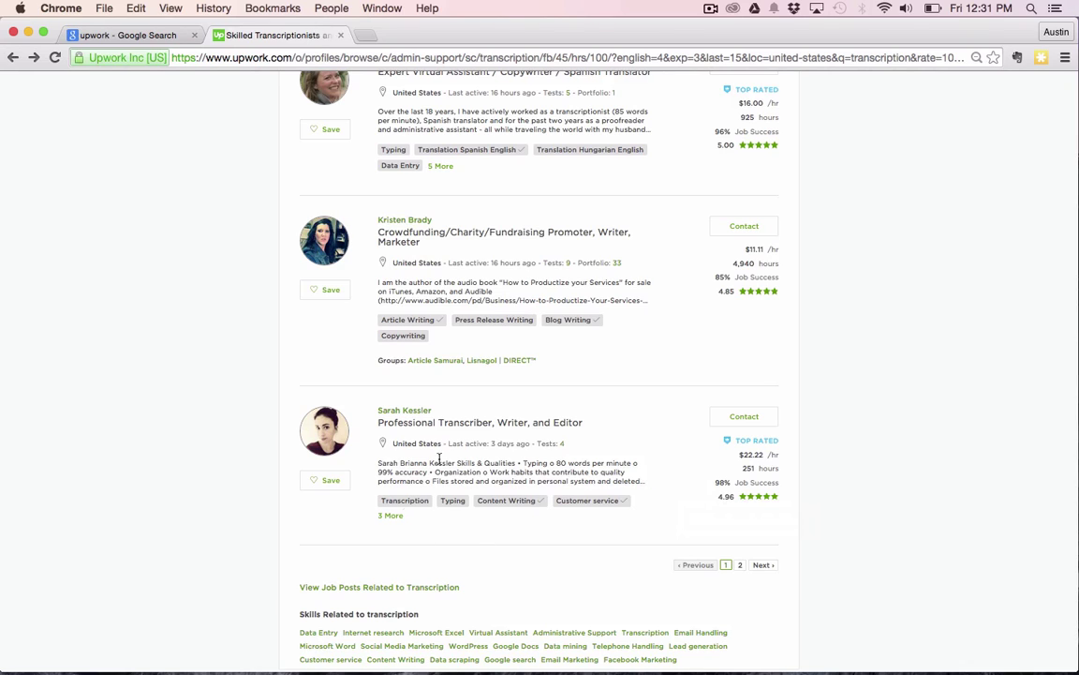
Open the Professional Transcriber, Writer, and Editor profile and expand its full skill list and jobs in progress
left_click(399, 415)
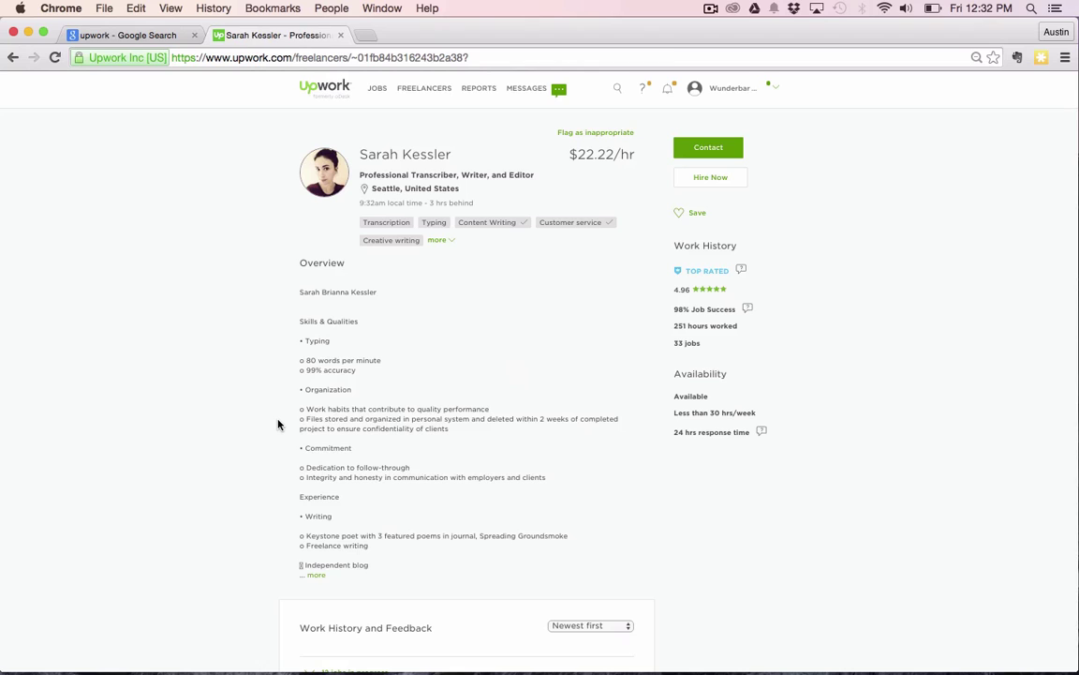
left_click(437, 240)
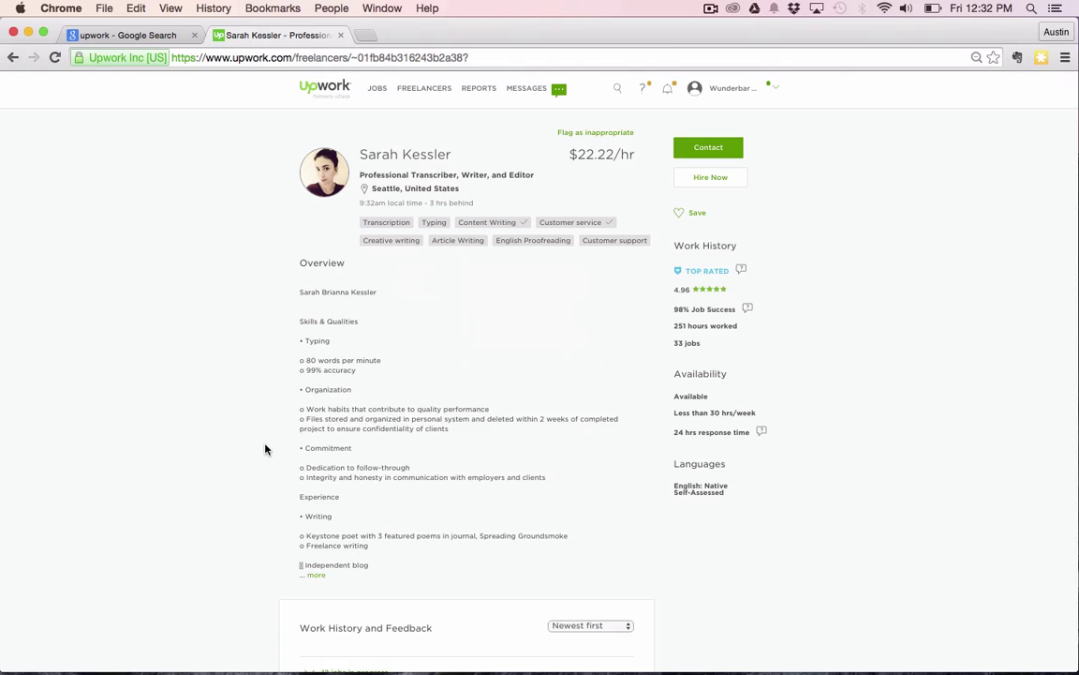
scroll(265, 447, "down", 5)
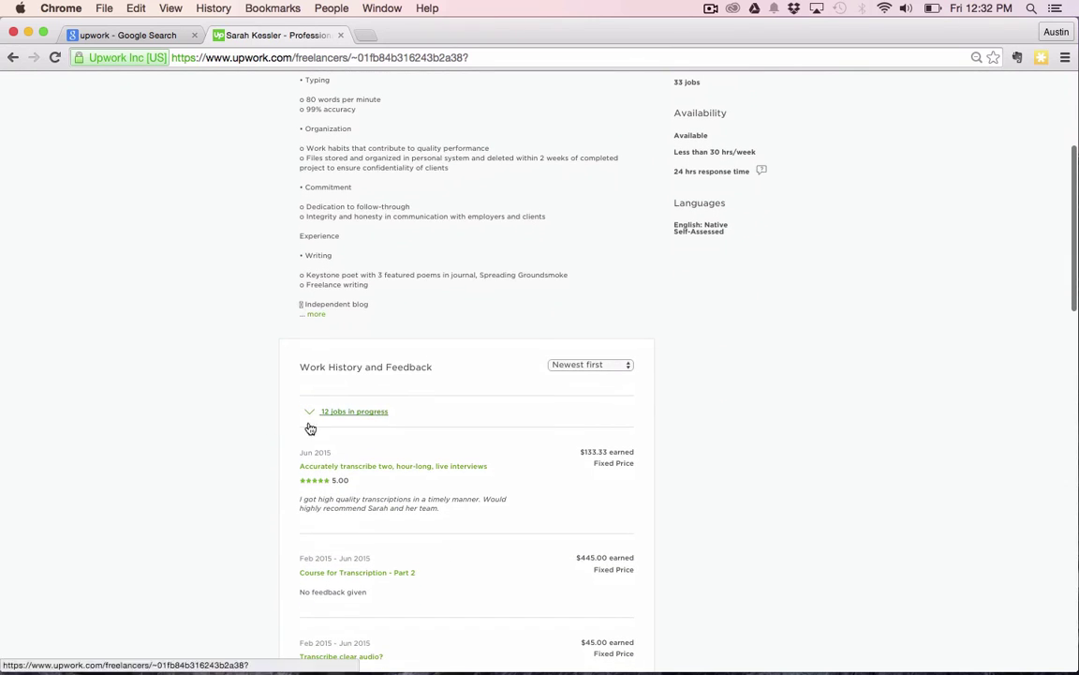
scroll(321, 580, "down", 2)
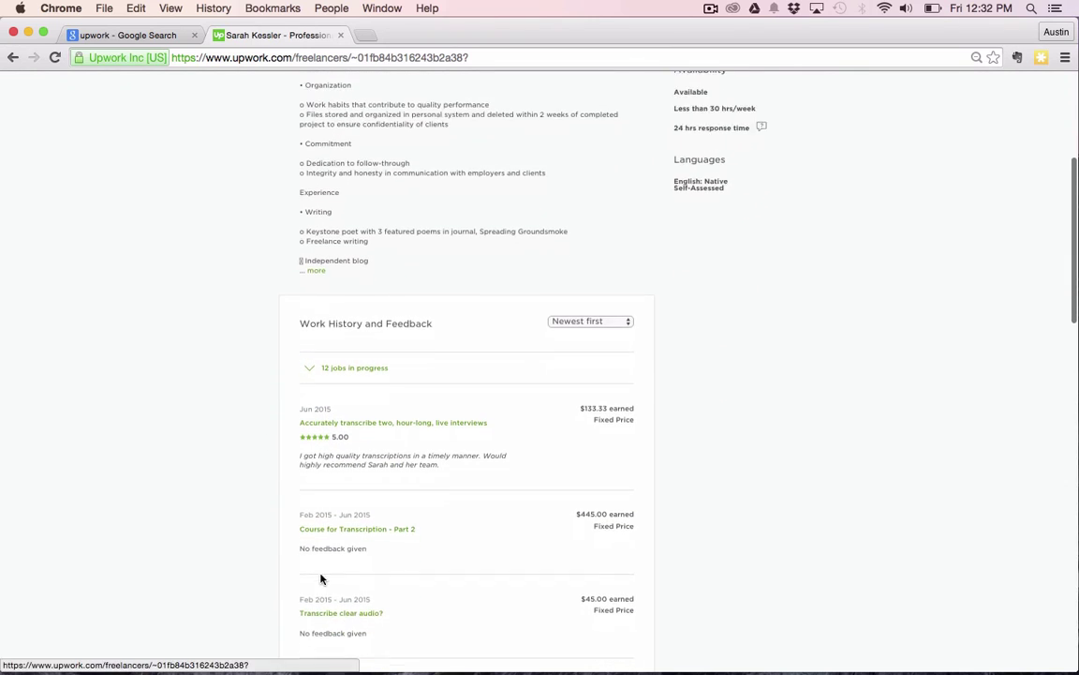
left_click(311, 311)
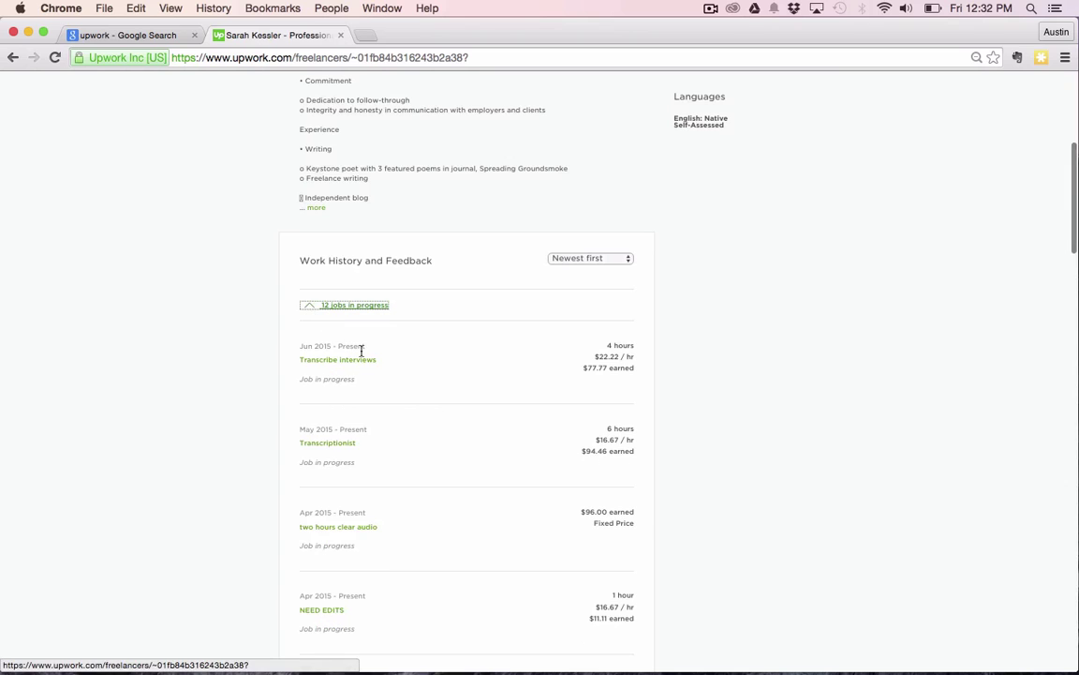
Examine the transcriber's jobs in progress, client feedback, test scores, employment history and education
scroll(323, 483, "down", 2)
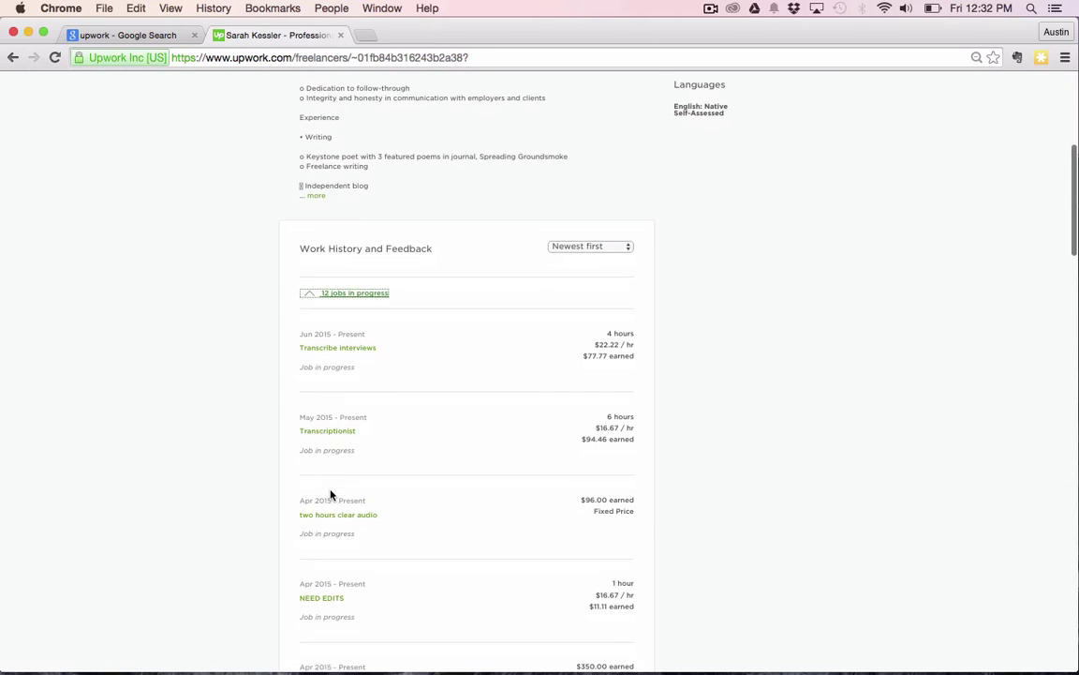
scroll(541, 334, "down", 5)
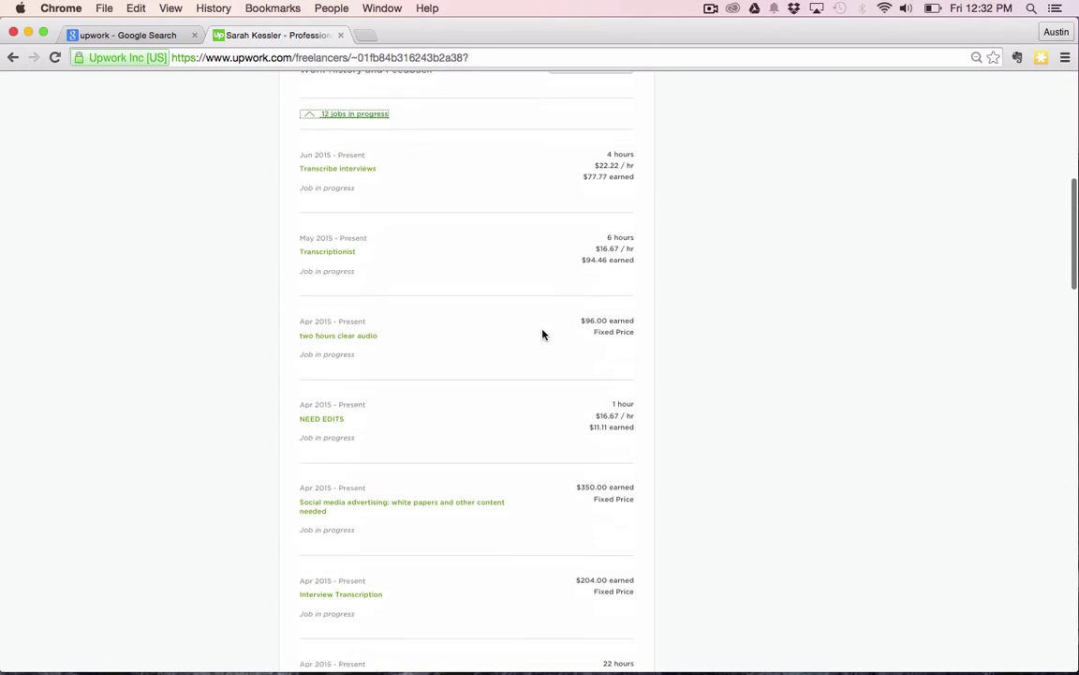
scroll(542, 334, "down", 15)
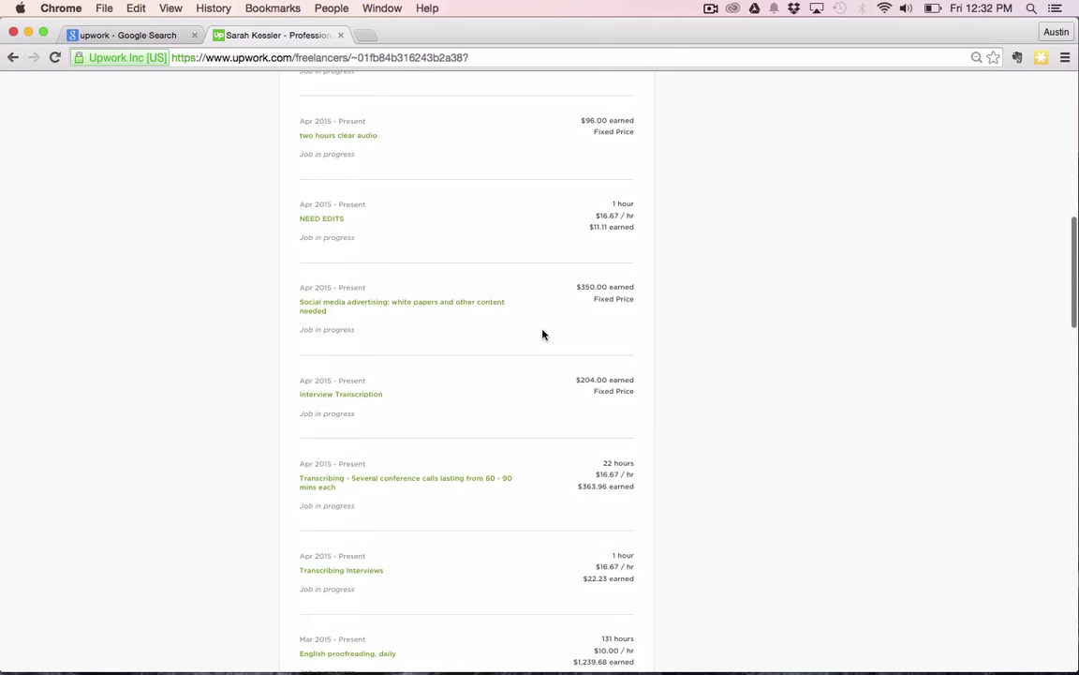
scroll(541, 334, "down", 11)
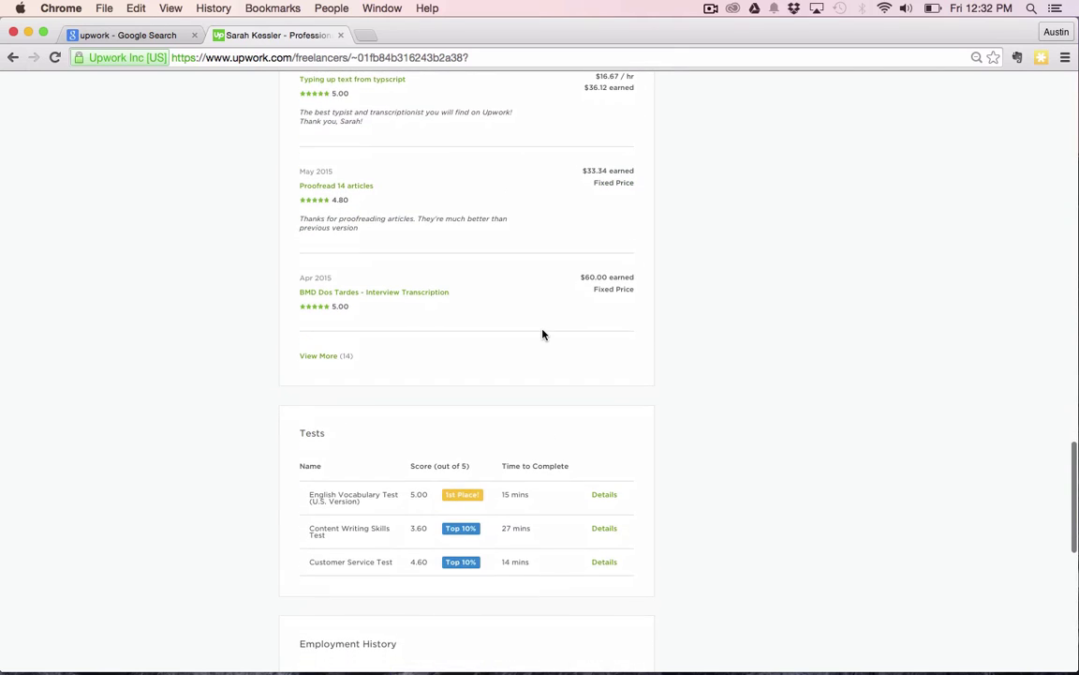
scroll(241, 475, "down", 2)
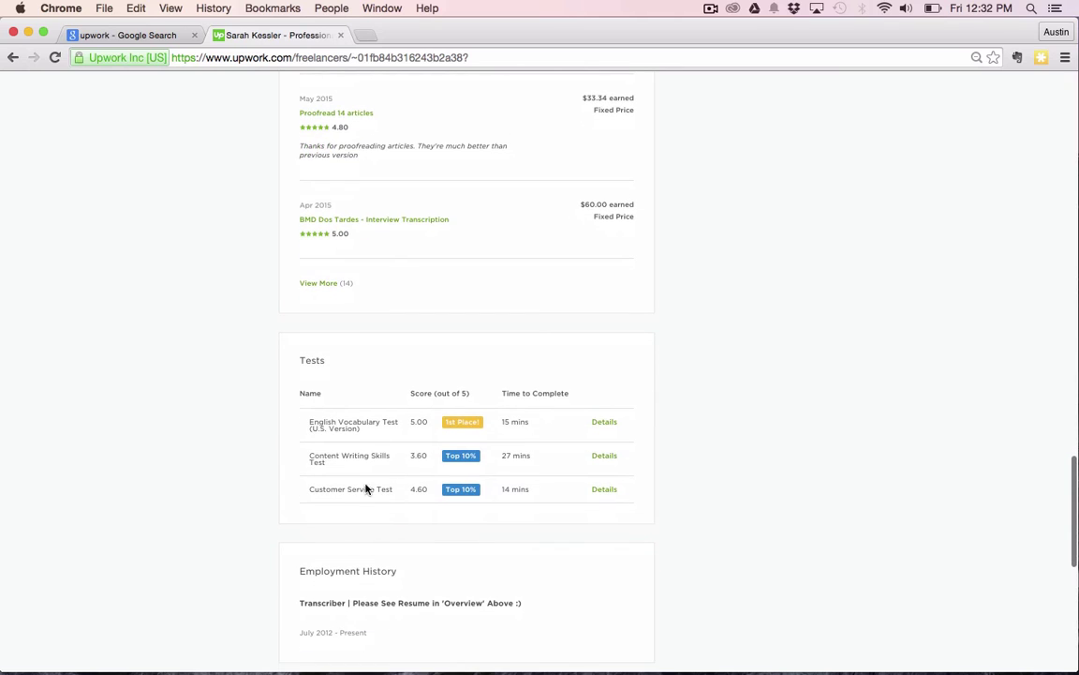
scroll(285, 431, "down", 3)
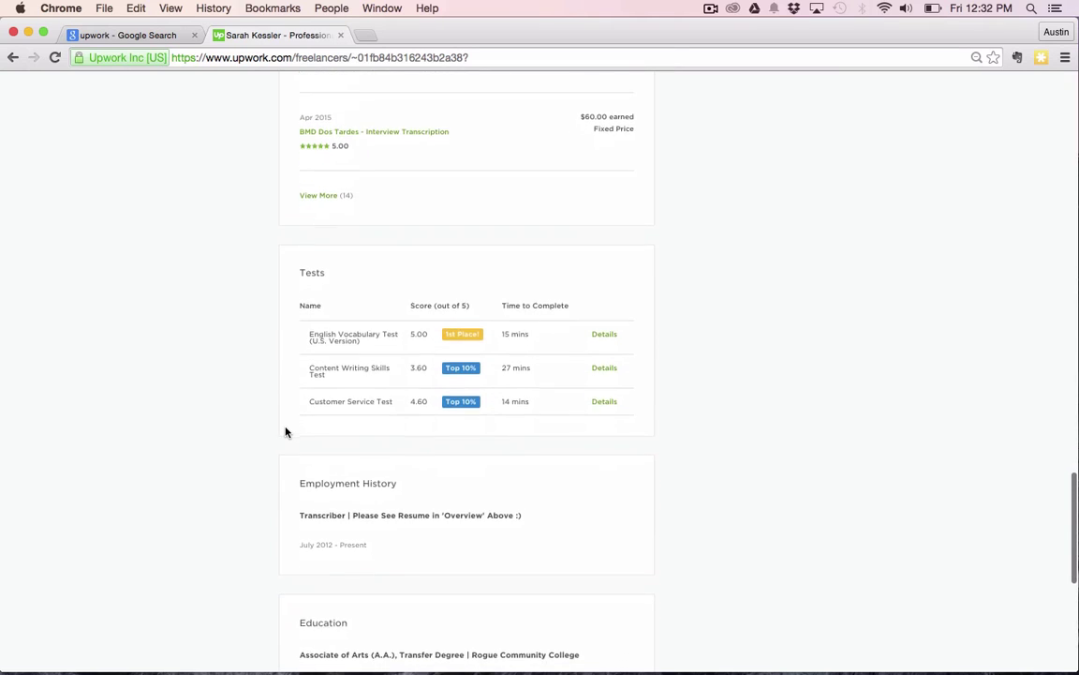
scroll(287, 431, "down", 1)
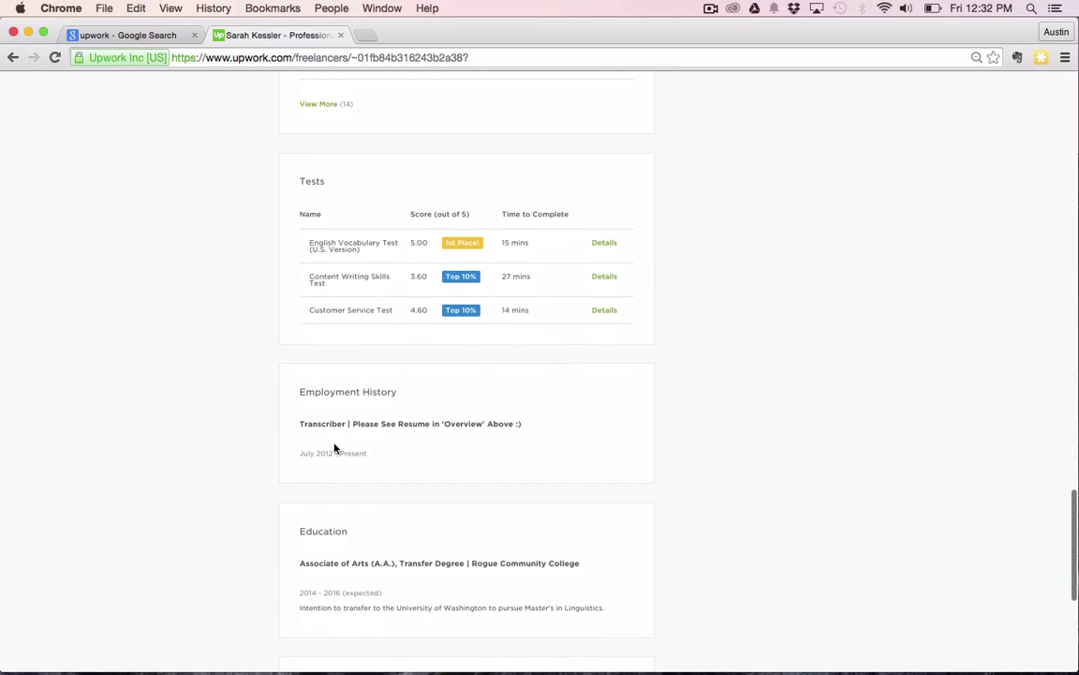
scroll(229, 531, "down", 2)
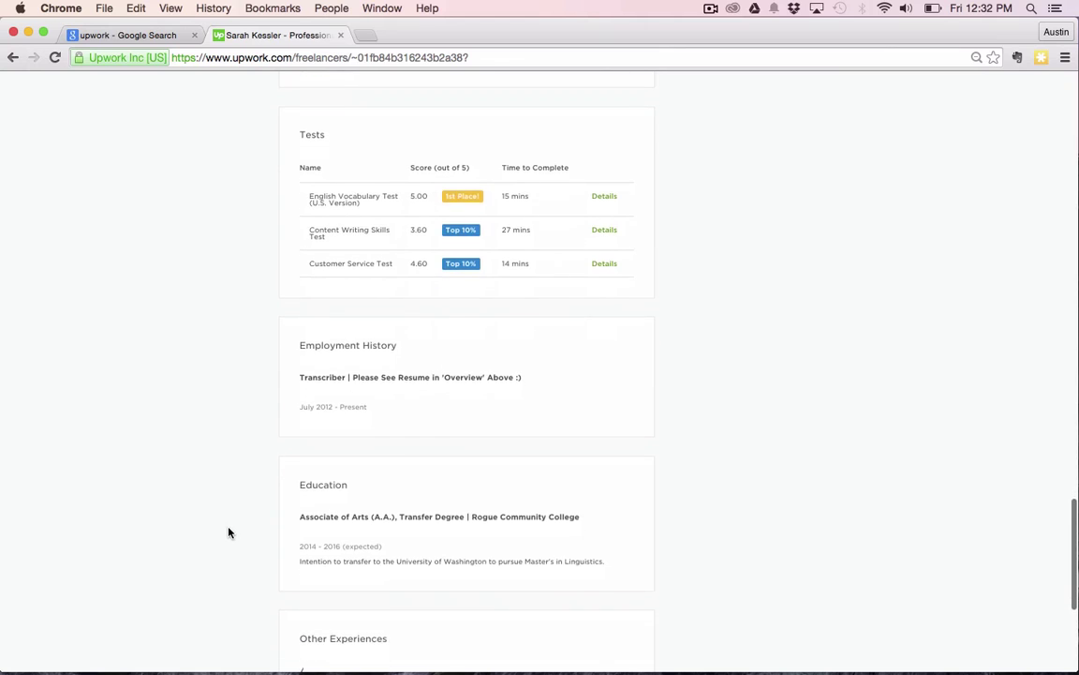
scroll(258, 543, "down", 1)
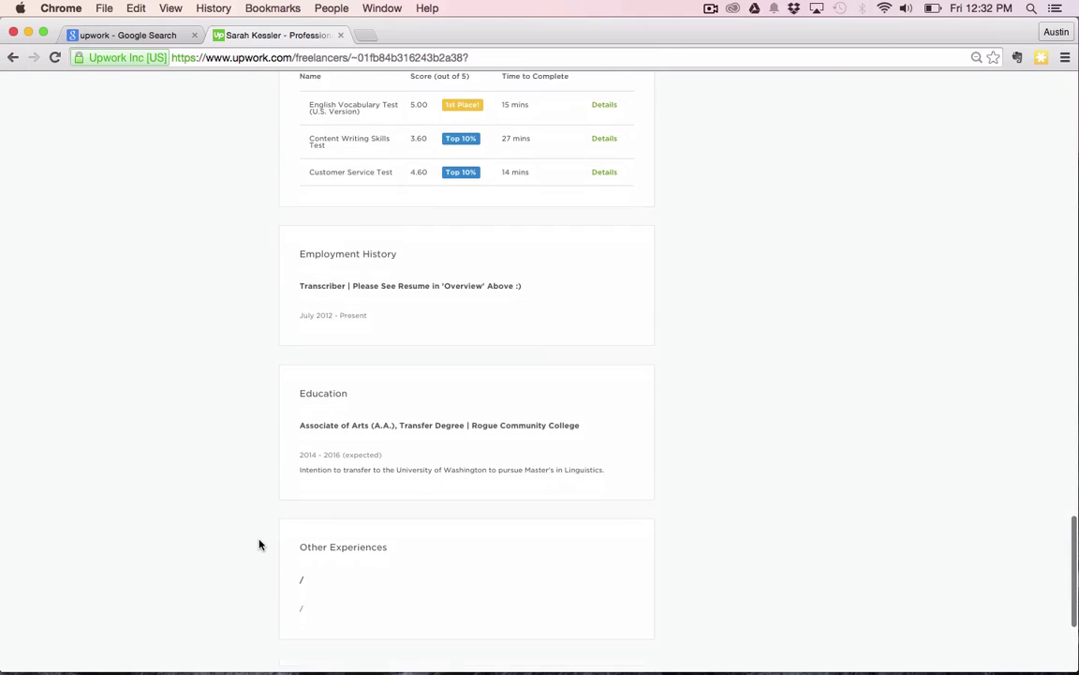
Return from the transcriber's profile to the search results and go to the second page of freelancers
scroll(261, 544, "up", 15)
scroll(261, 545, "up", 10)
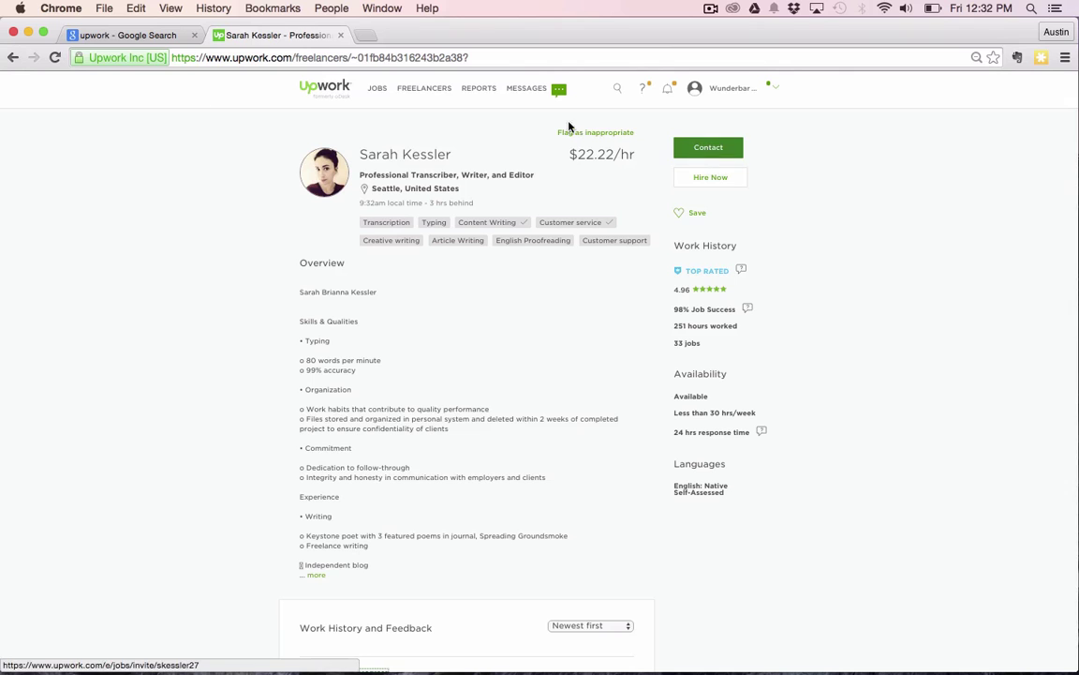
left_click(14, 58)
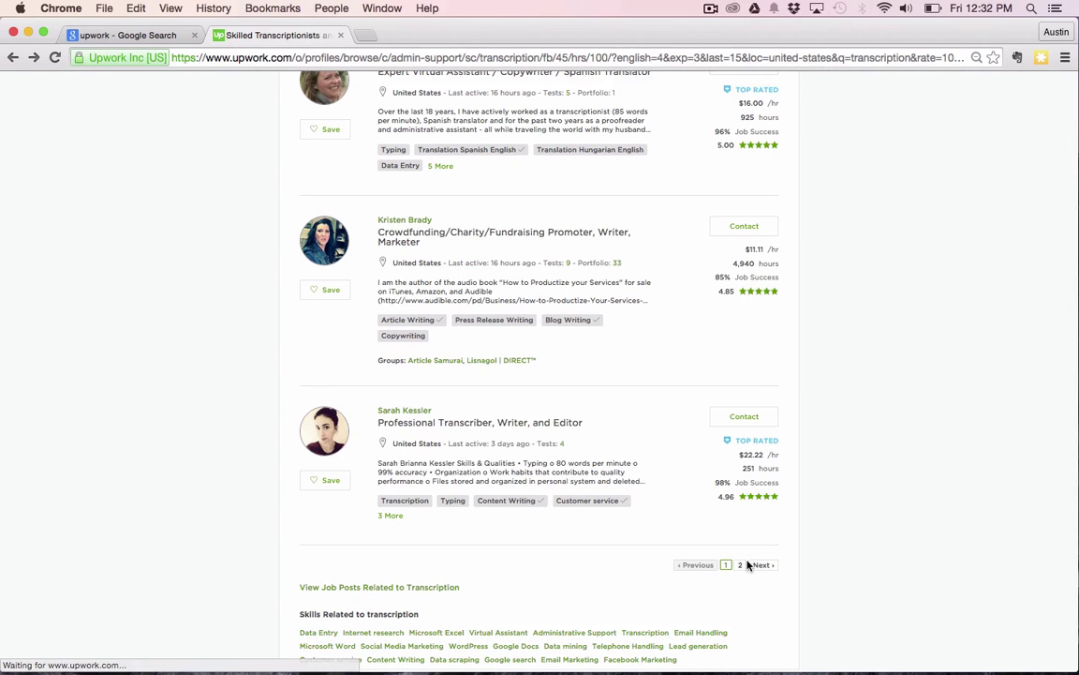
left_click(763, 565)
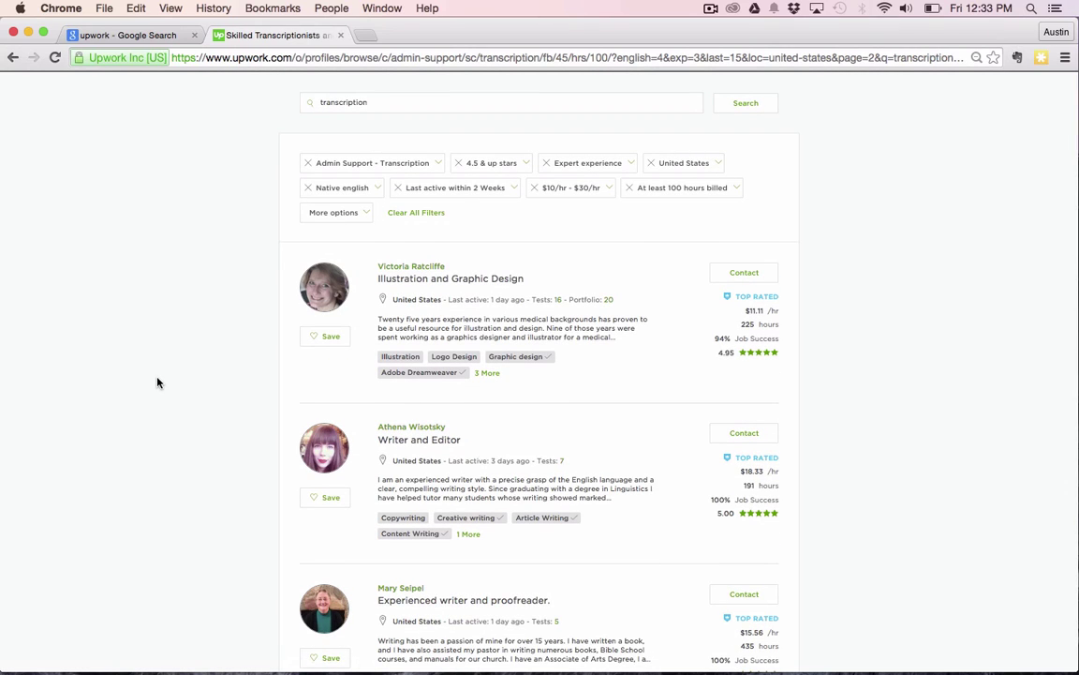
Review the freelancers on the second results page by title, skills, hourly rate, billed hours, job success and star rating
scroll(157, 381, "down", 1)
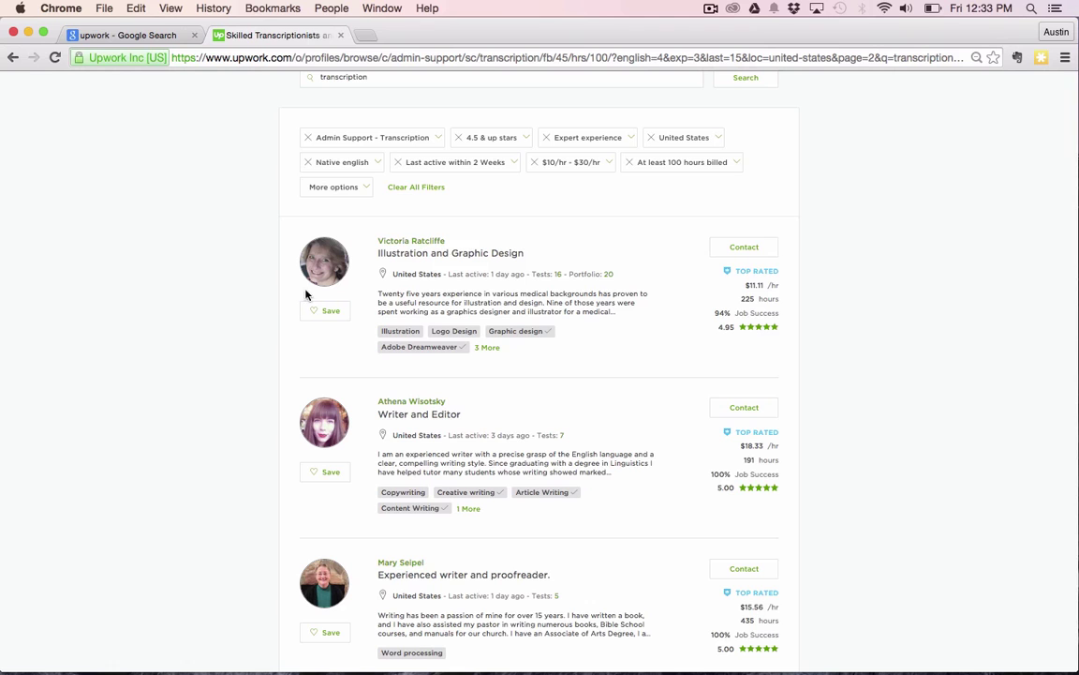
scroll(222, 360, "down", 5)
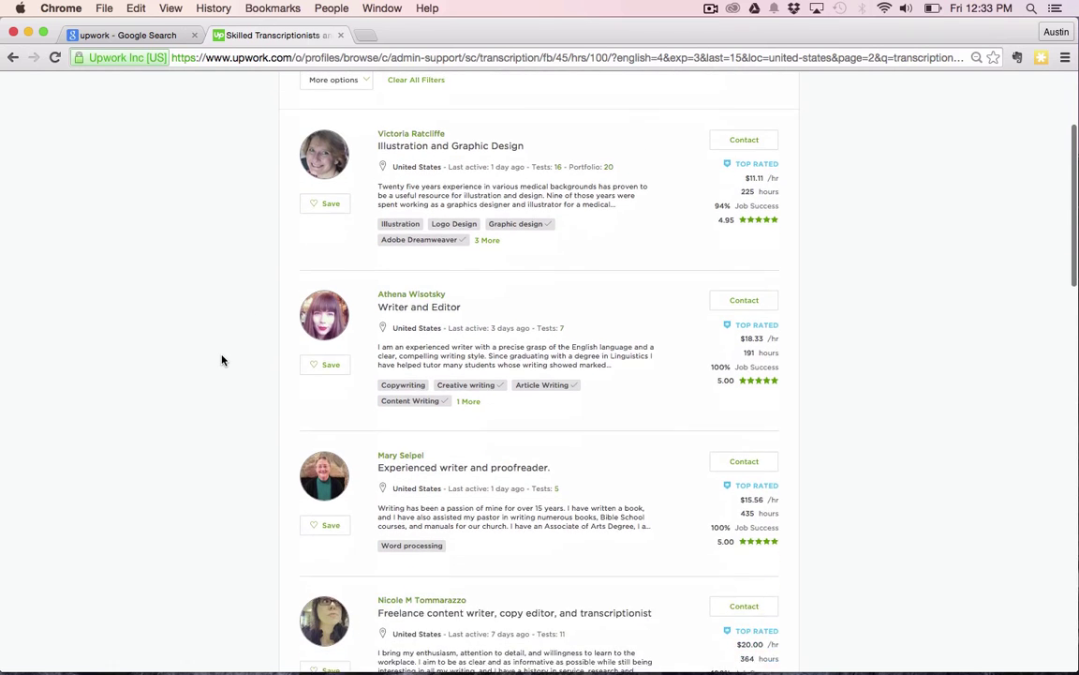
scroll(222, 360, "down", 3)
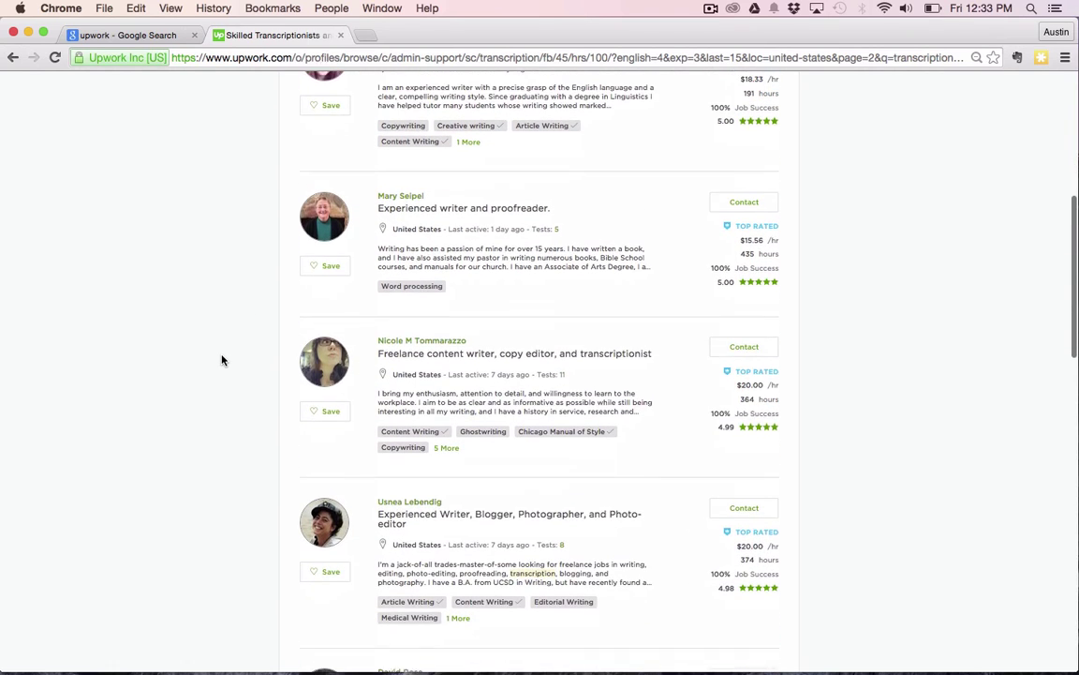
scroll(222, 360, "down", 6)
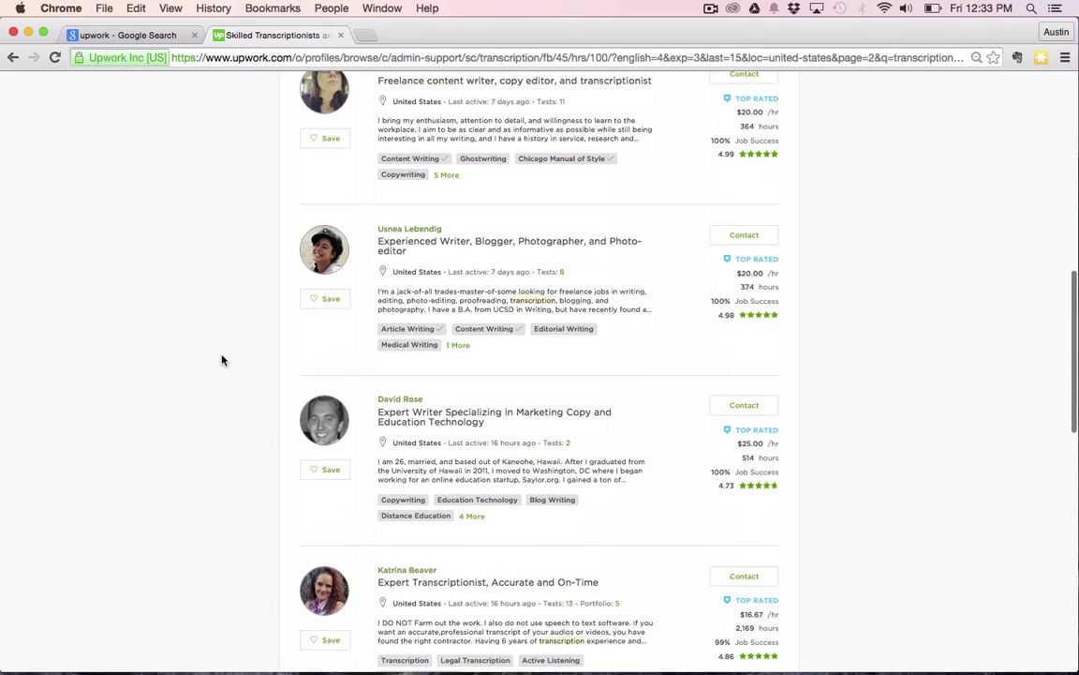
scroll(222, 360, "down", 2)
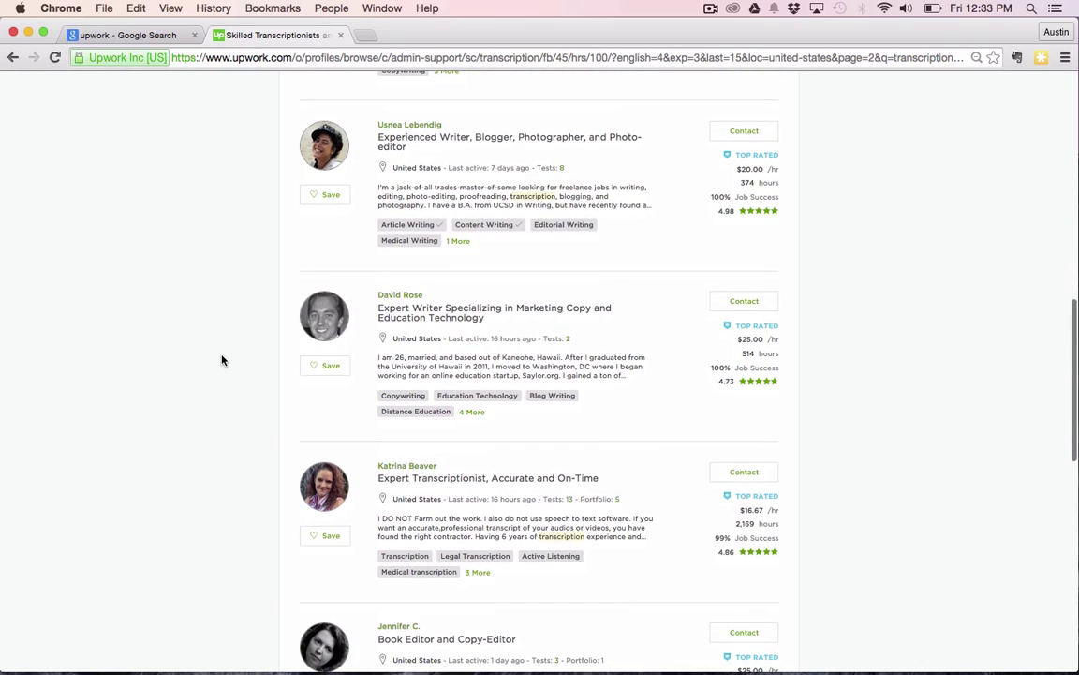
scroll(222, 360, "down", 2)
scroll(222, 360, "down", 1)
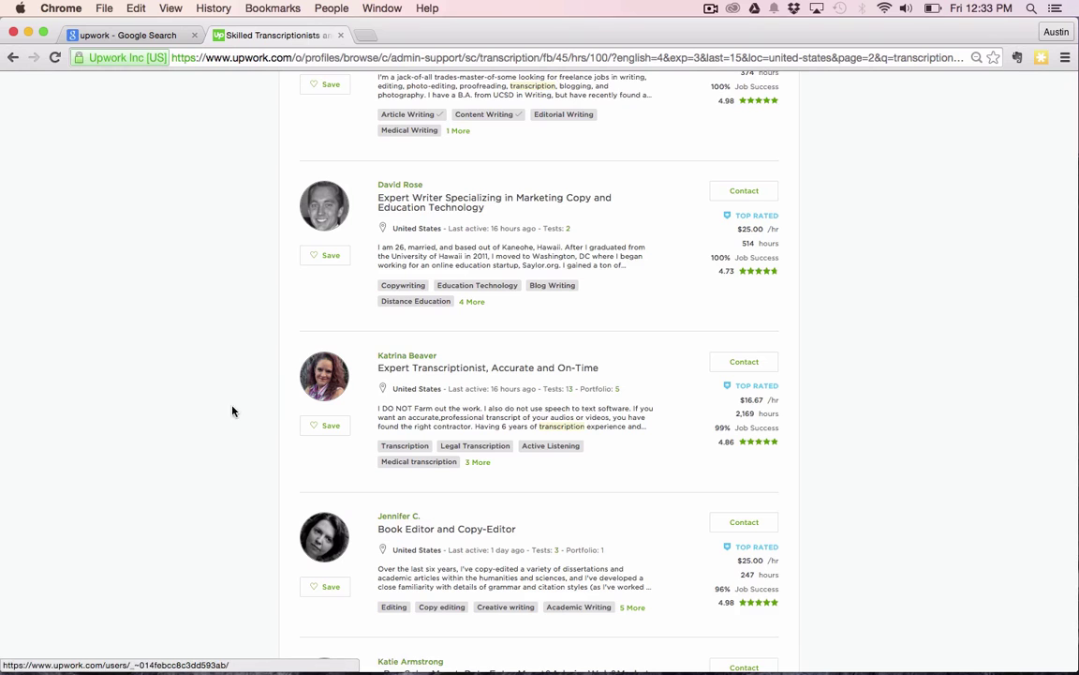
scroll(224, 446, "down", 4)
scroll(224, 446, "down", 4)
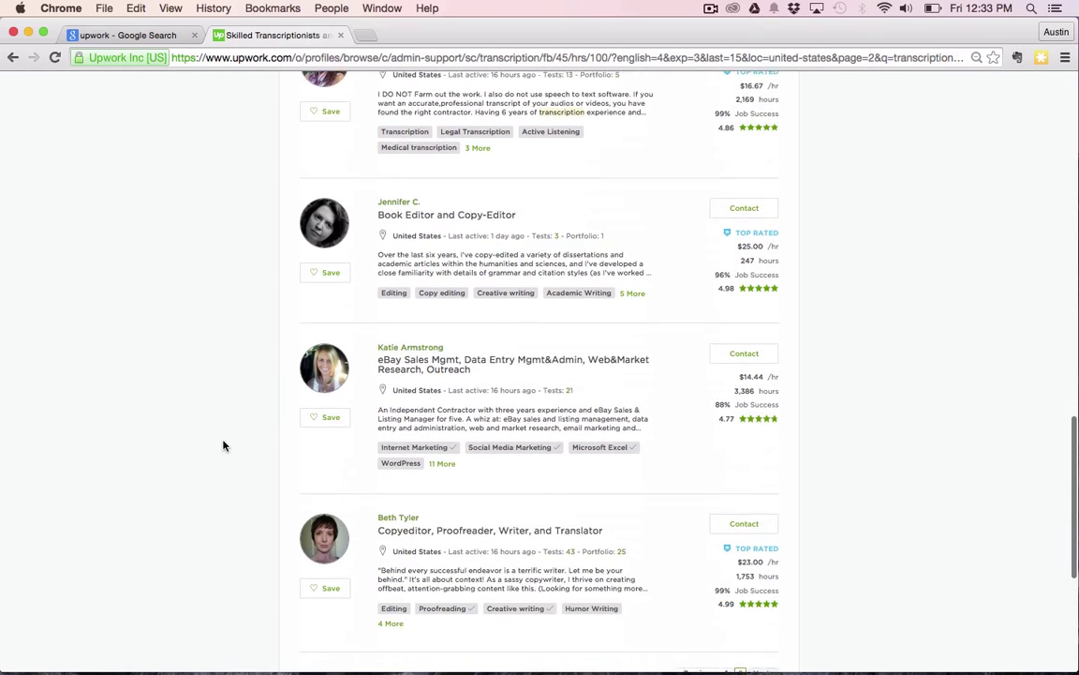
scroll(241, 475, "down", 3)
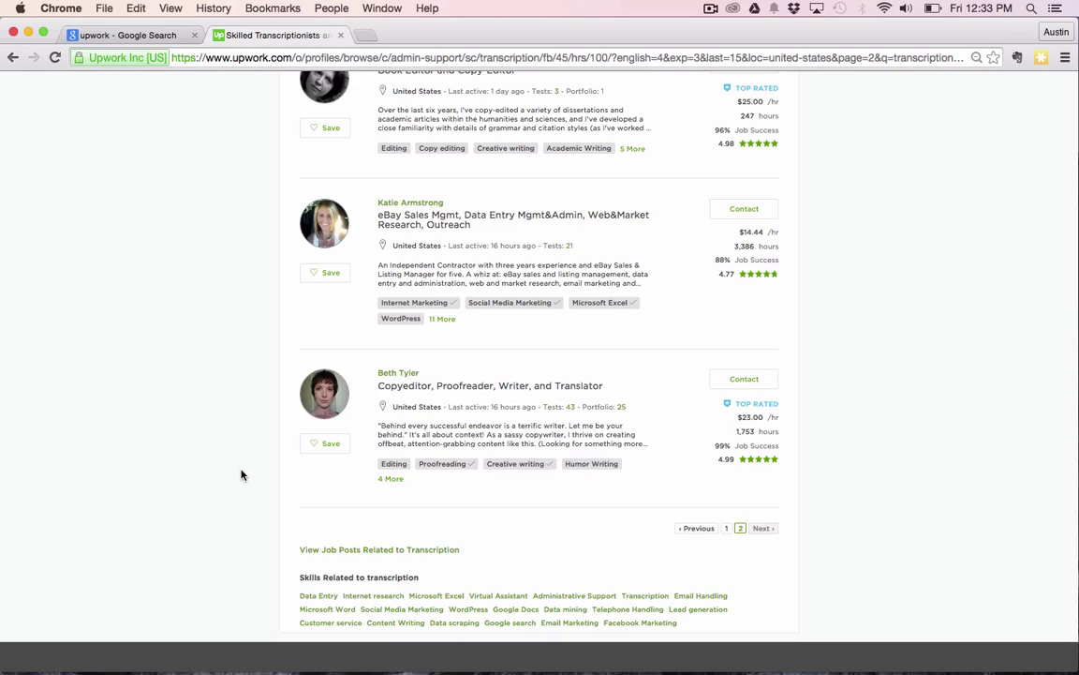
scroll(241, 475, "up", 16)
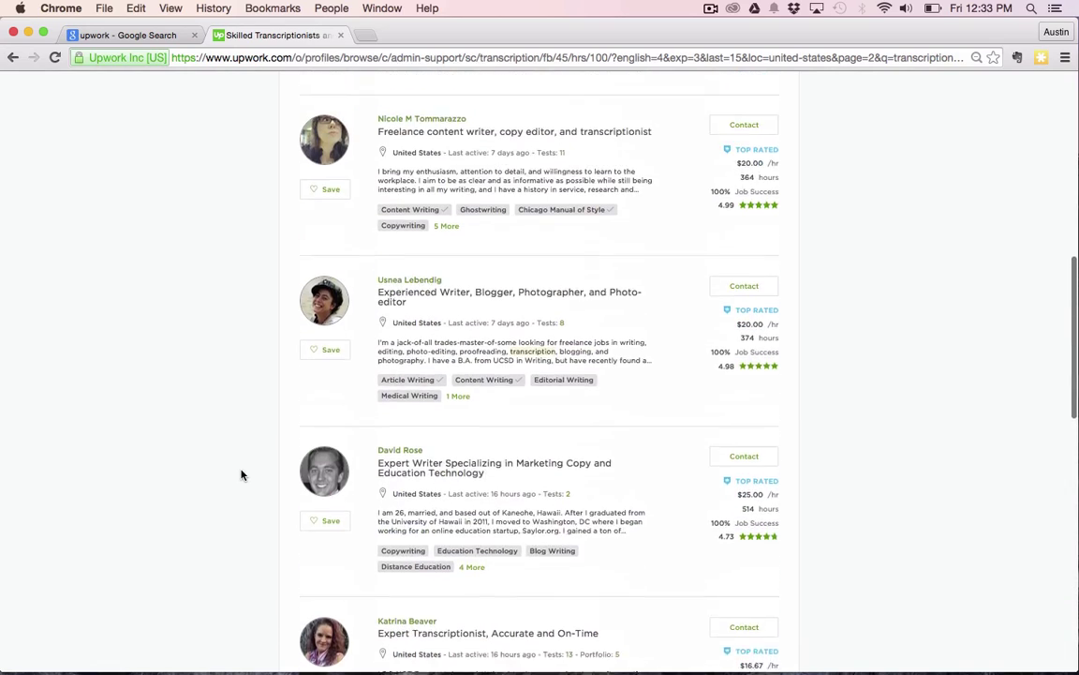
scroll(240, 475, "up", 15)
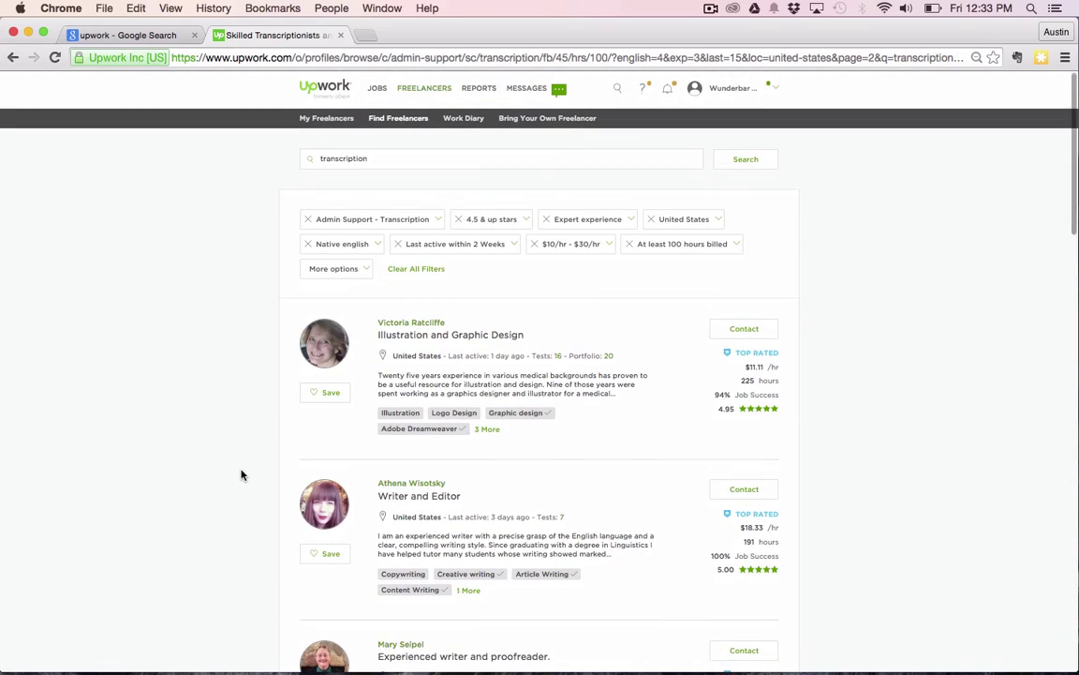